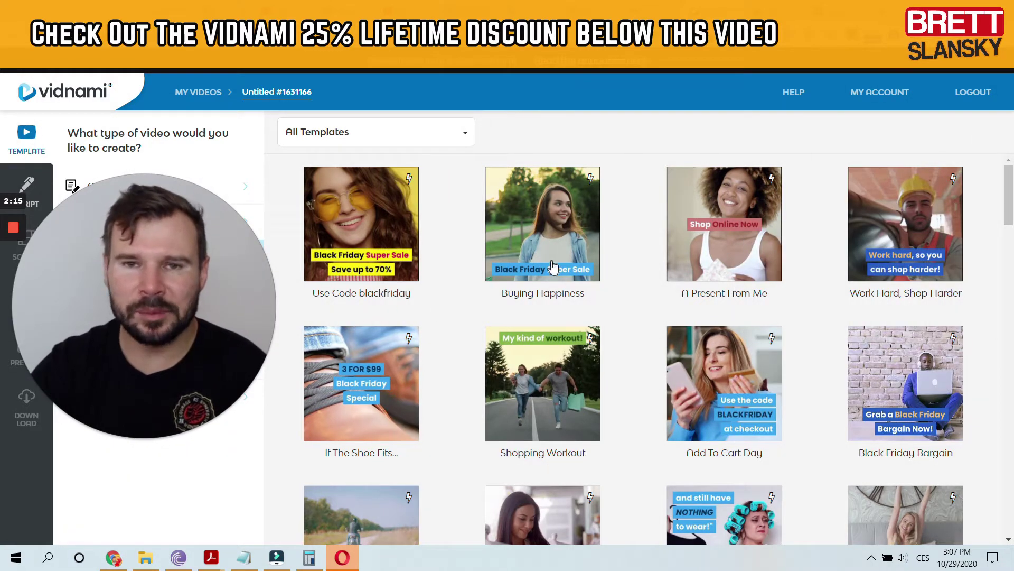
- Look through the whole Instant Ad template gallery, from the Black Friday ads down to the last Christmas ads
scroll(393, 248, down, 1)
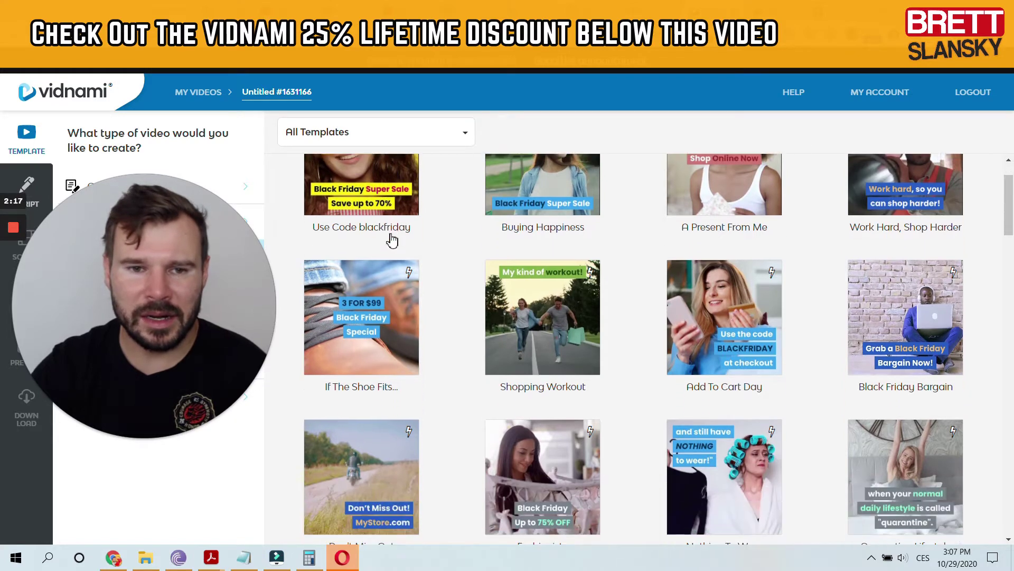
scroll(391, 241, up, 1)
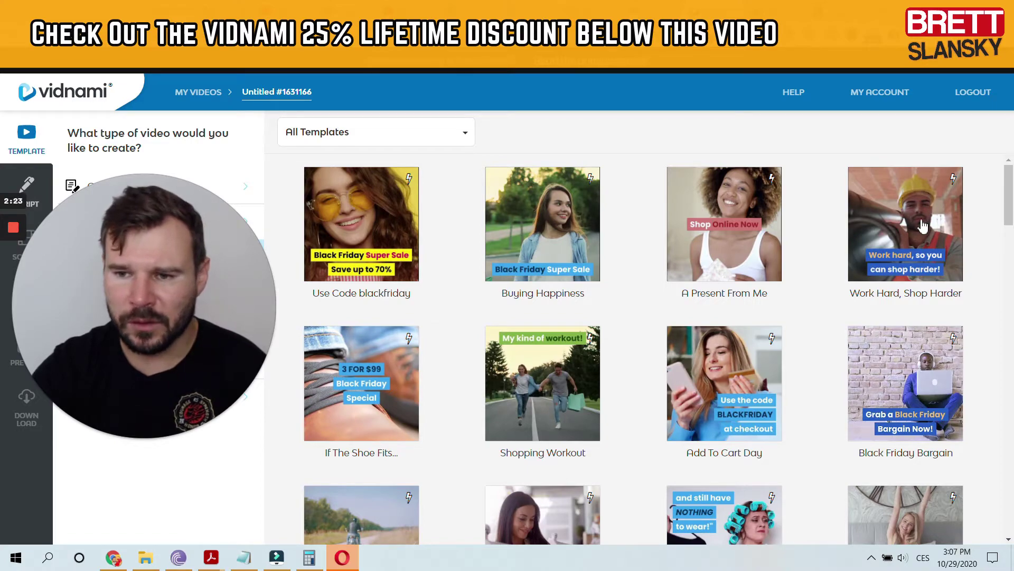
scroll(921, 204, down, 12)
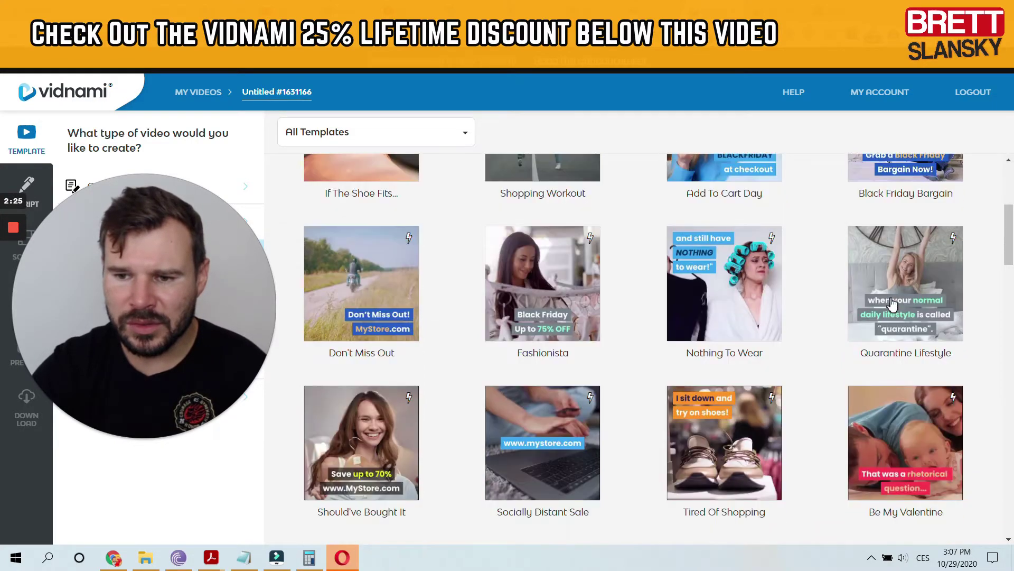
scroll(898, 317, down, 12)
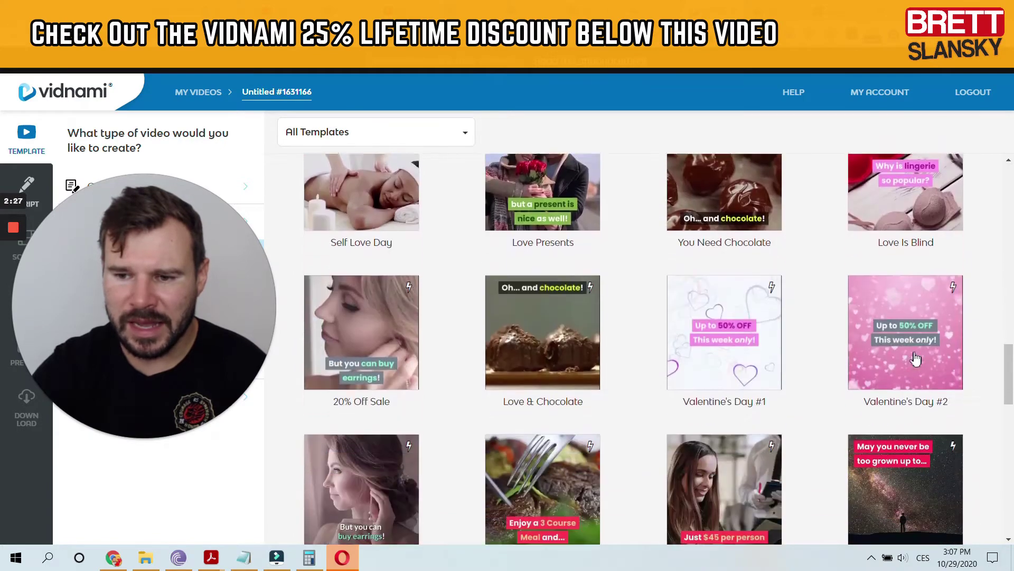
scroll(915, 358, down, 10)
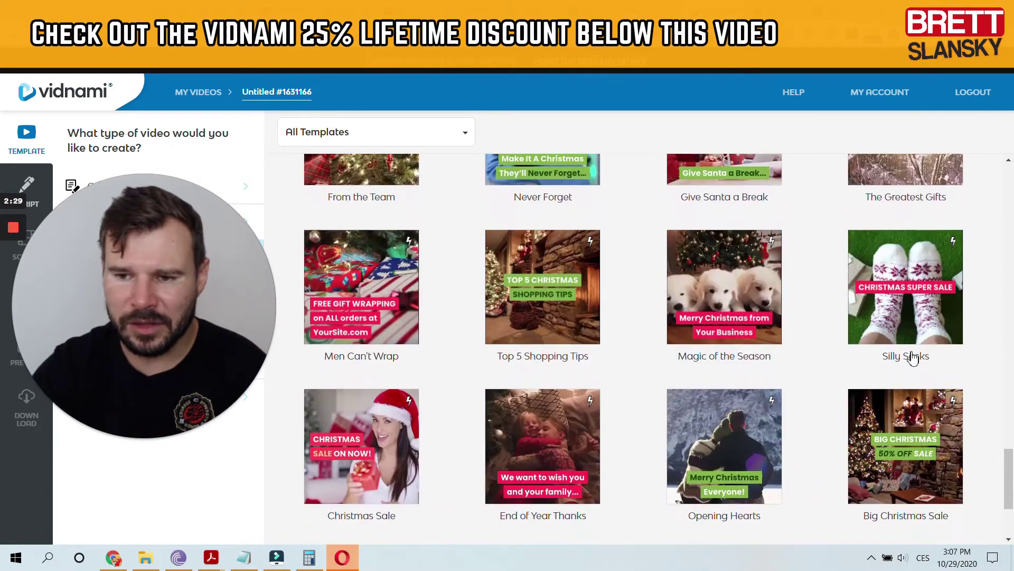
scroll(913, 358, down, 2)
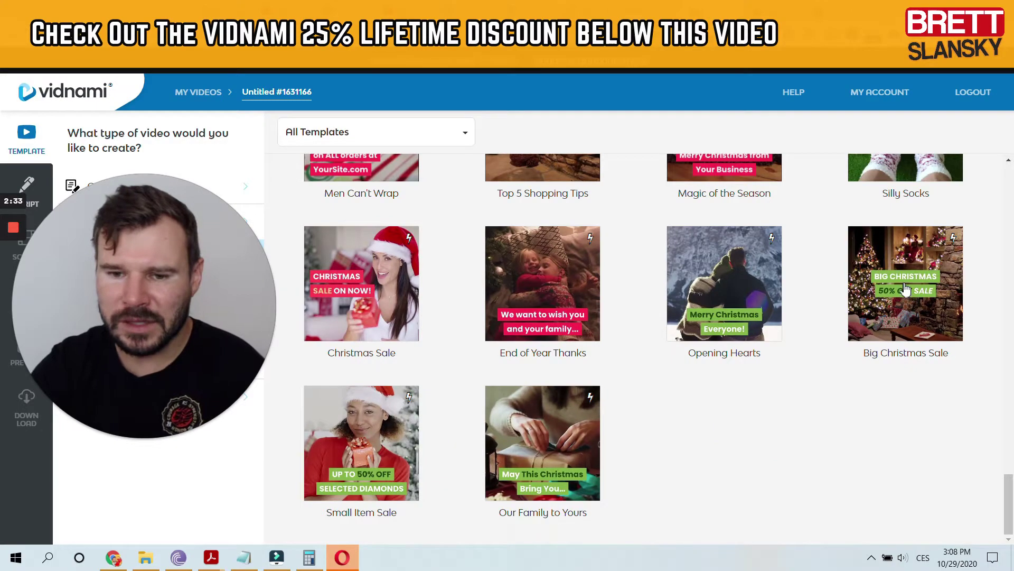
scroll(680, 384, up, 20)
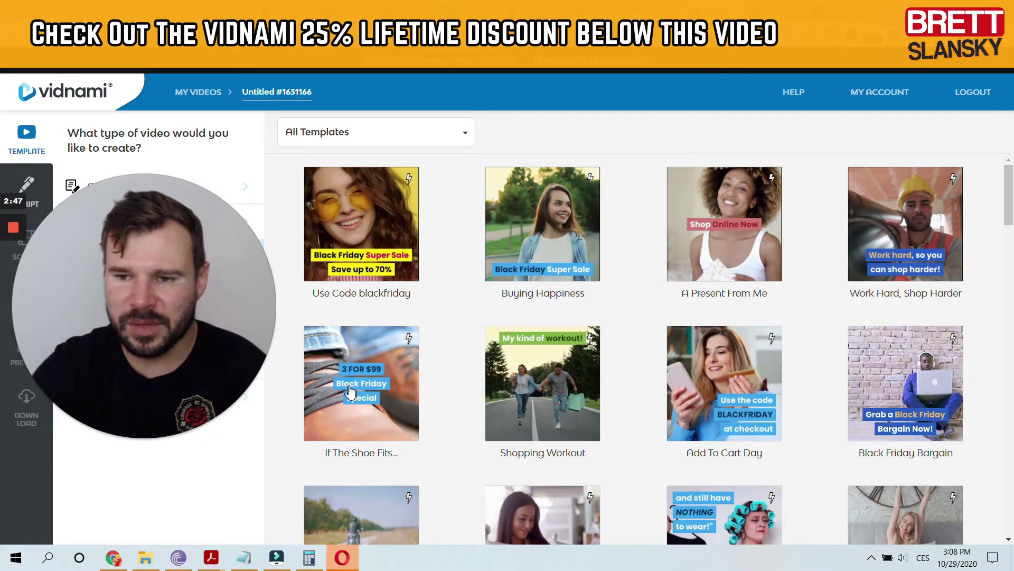
- Play the preview video of the "Use Code blackfriday" template, and close its details after watching
click(359, 236)
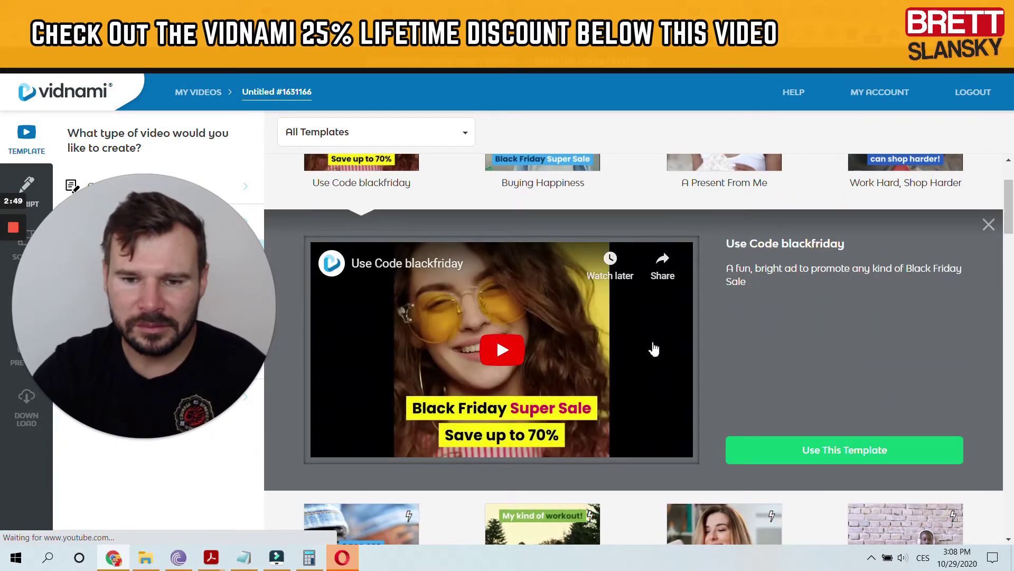
click(504, 349)
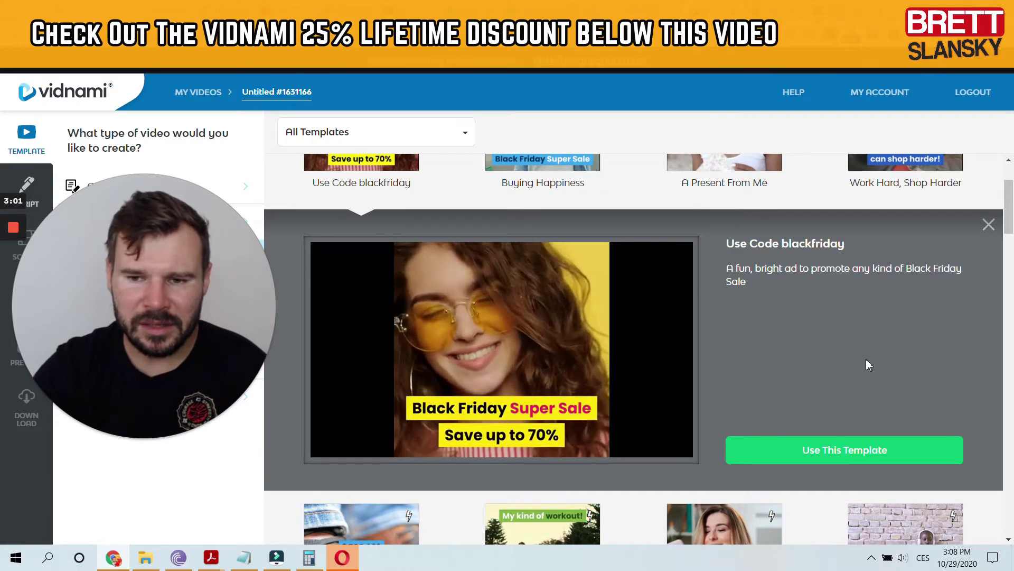
click(982, 225)
- Find the "Quarantine Lifestyle" template, watch its preview video and close its details
scroll(712, 303, down, 3)
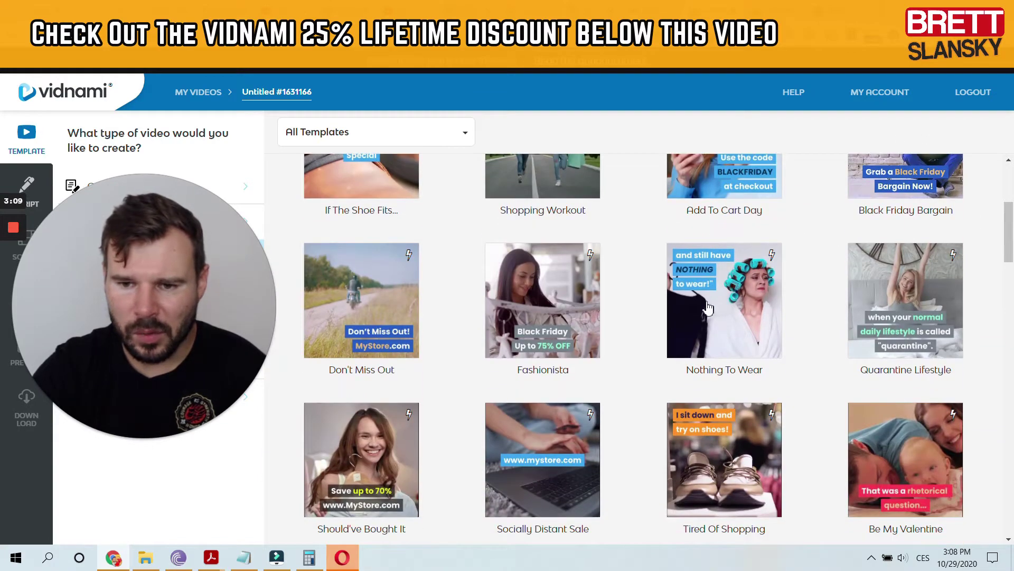
scroll(708, 306, up, 1)
scroll(781, 304, down, 2)
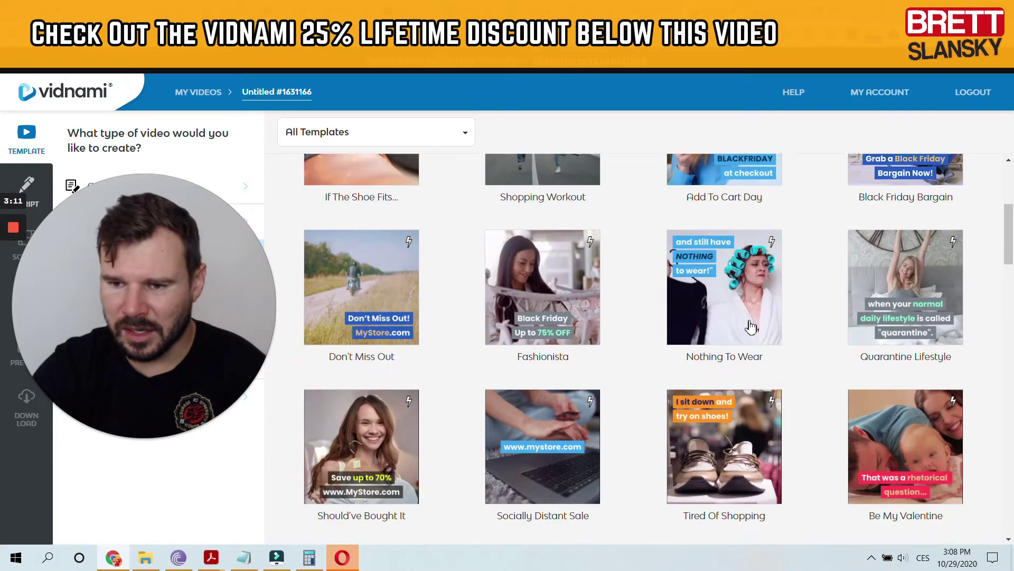
click(892, 268)
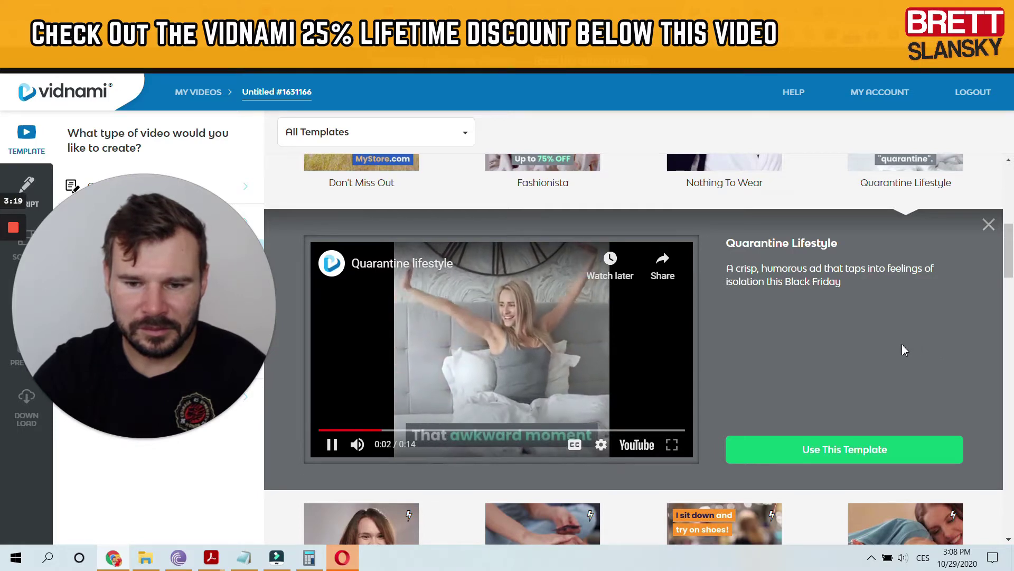
click(656, 375)
click(655, 373)
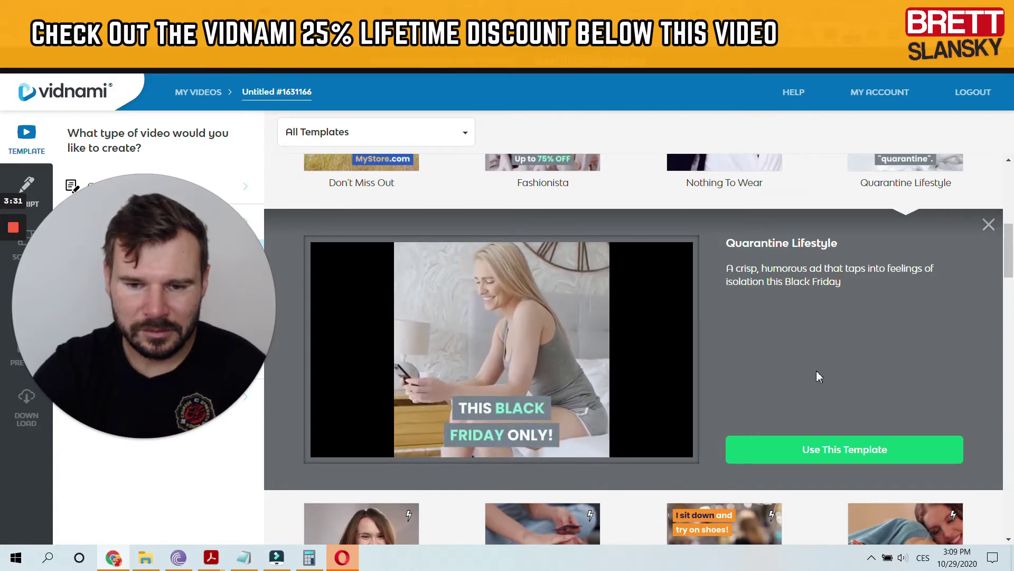
click(989, 225)
- Browse past the Valentine's Day ads to the "Dinner For Two" template, watch its preview and close it
scroll(568, 393, down, 1)
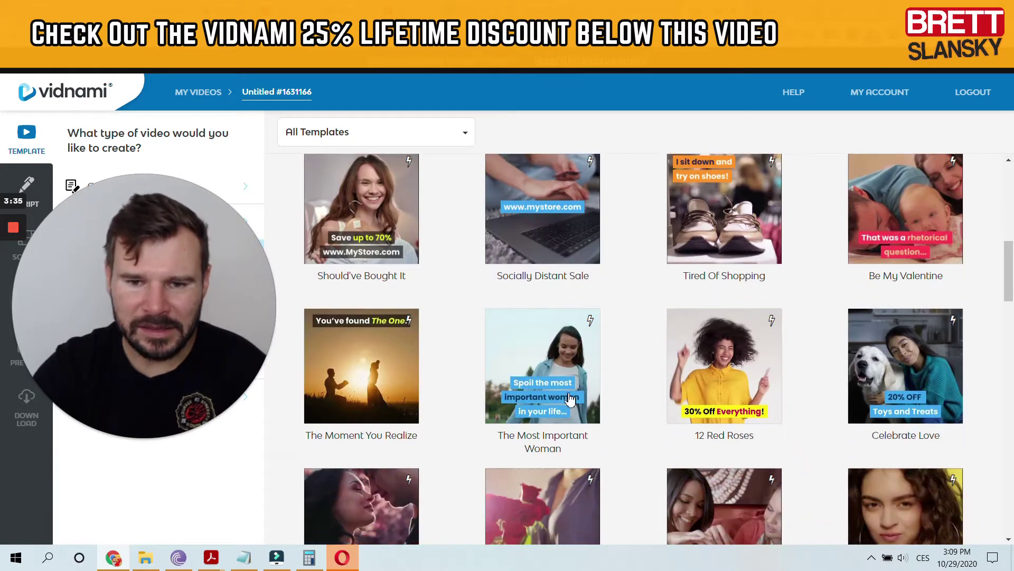
scroll(620, 335, down, 1)
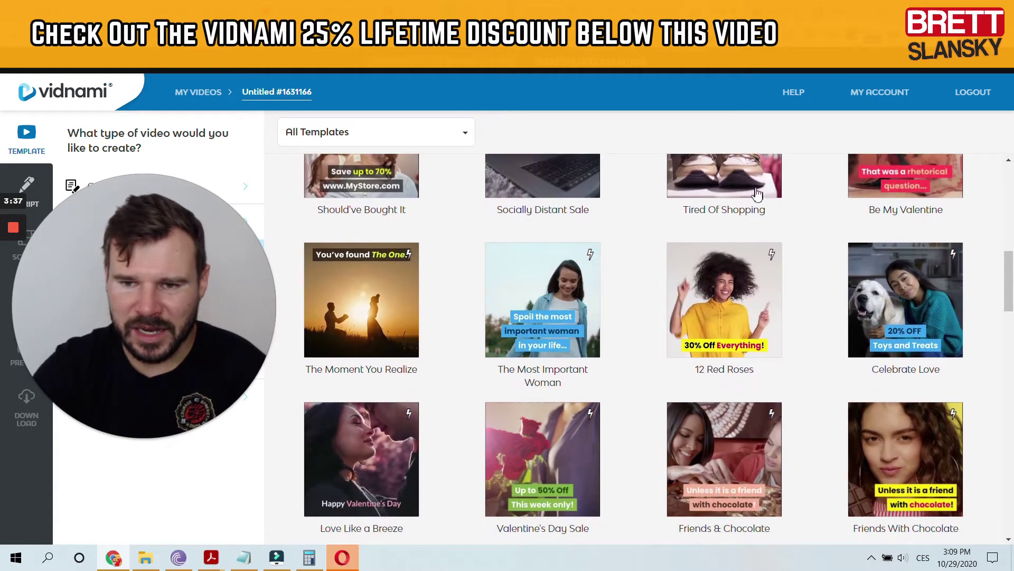
scroll(700, 318, down, 2)
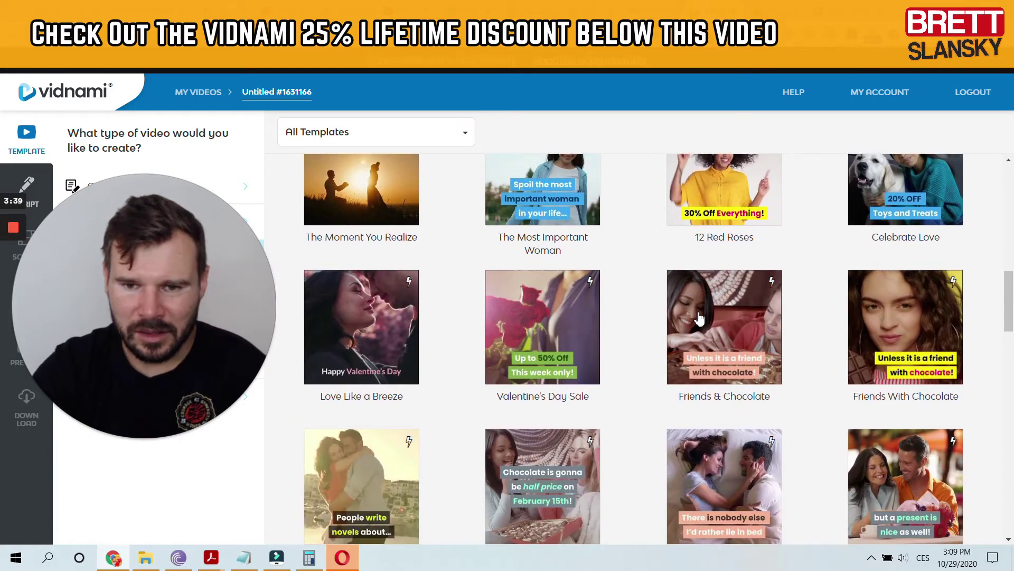
scroll(700, 317, down, 6)
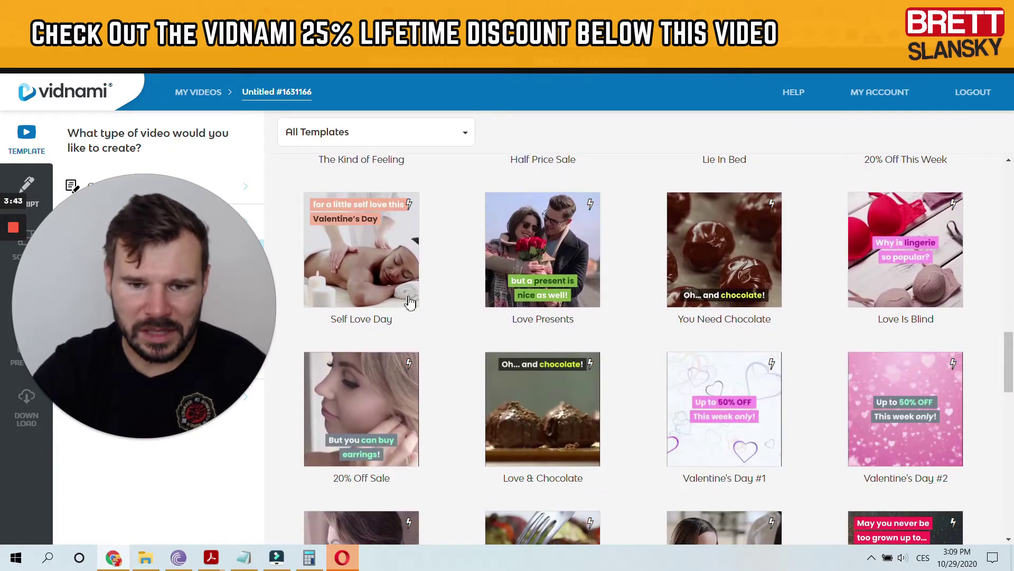
scroll(415, 302, down, 3)
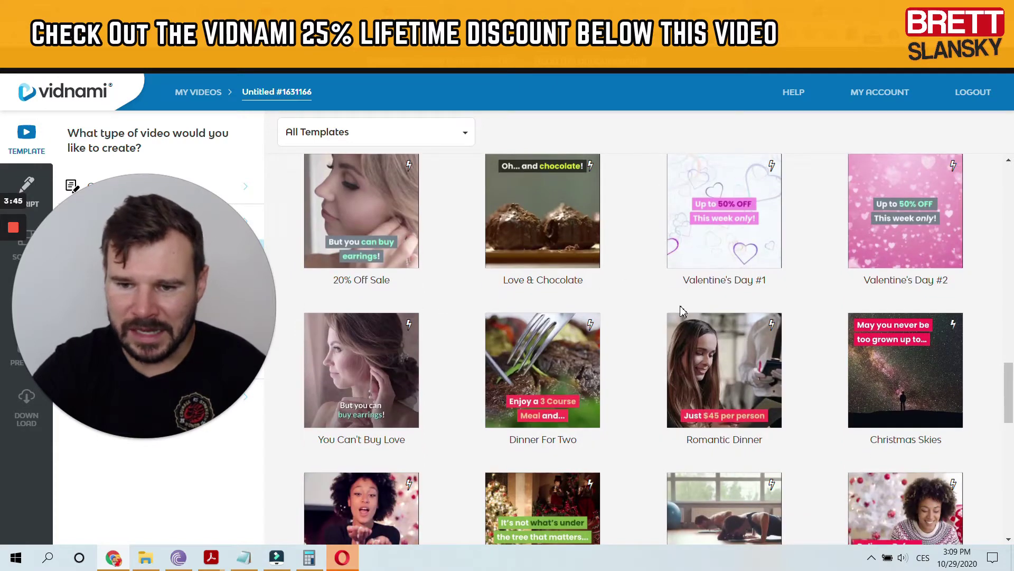
scroll(684, 312, down, 2)
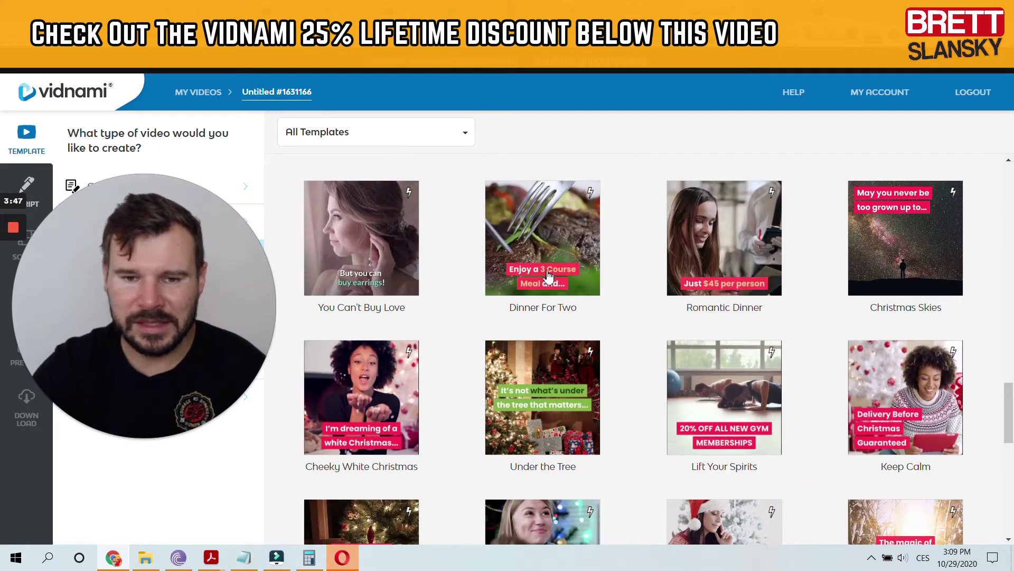
click(561, 241)
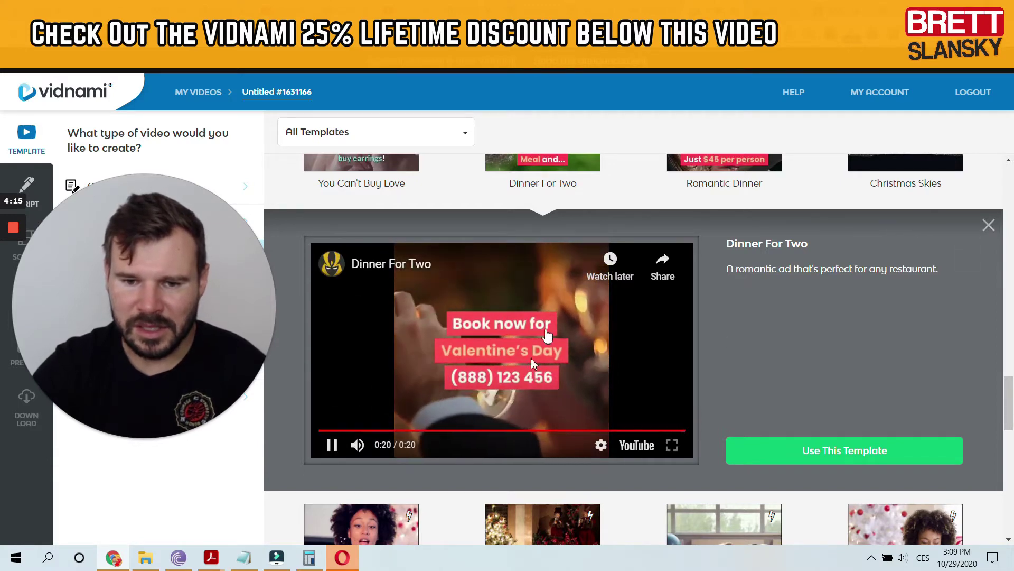
click(988, 225)
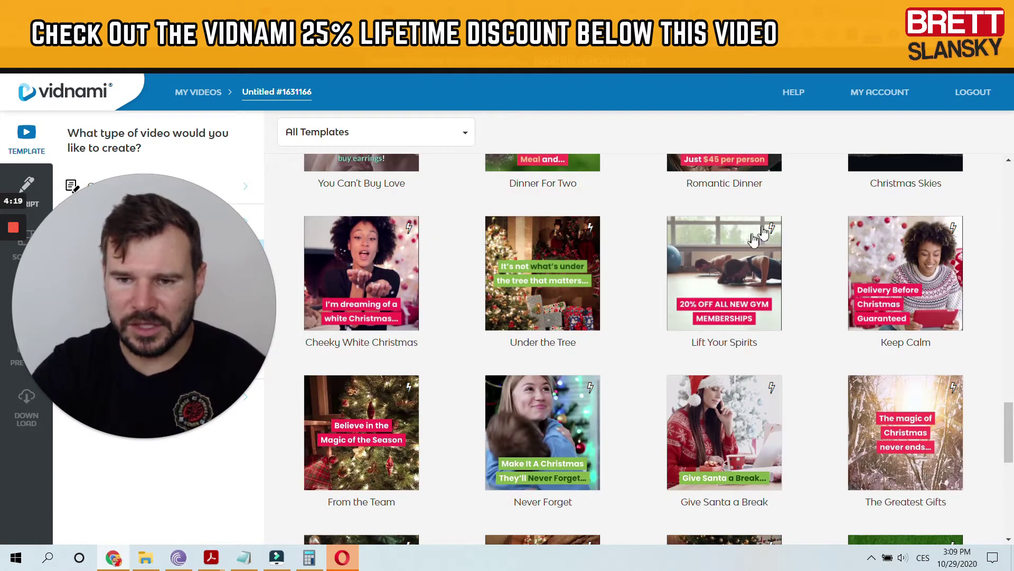
- Watch the preview video of the "Lift Your Spirits" gym ad template and close its details
click(741, 258)
click(502, 350)
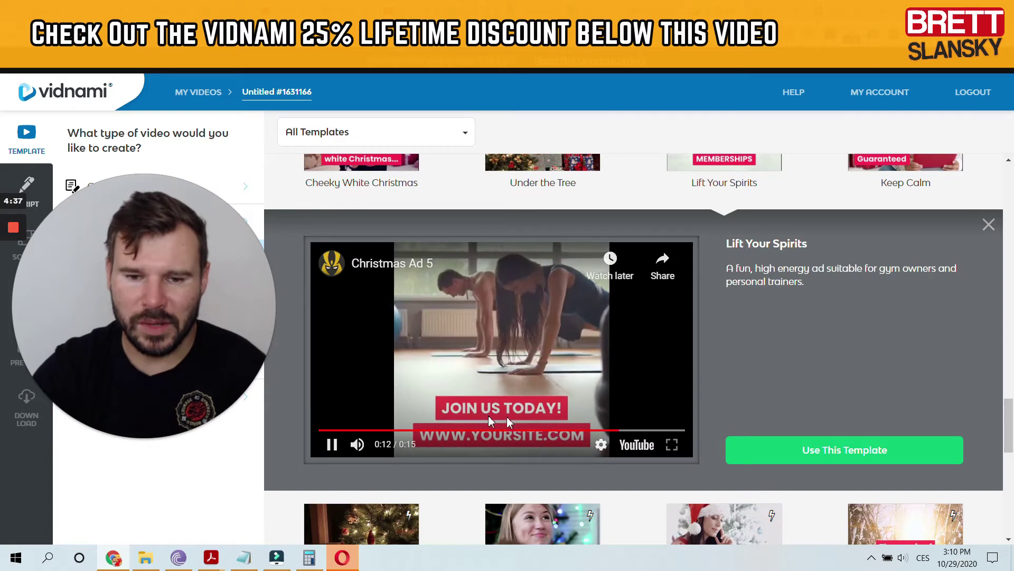
click(989, 225)
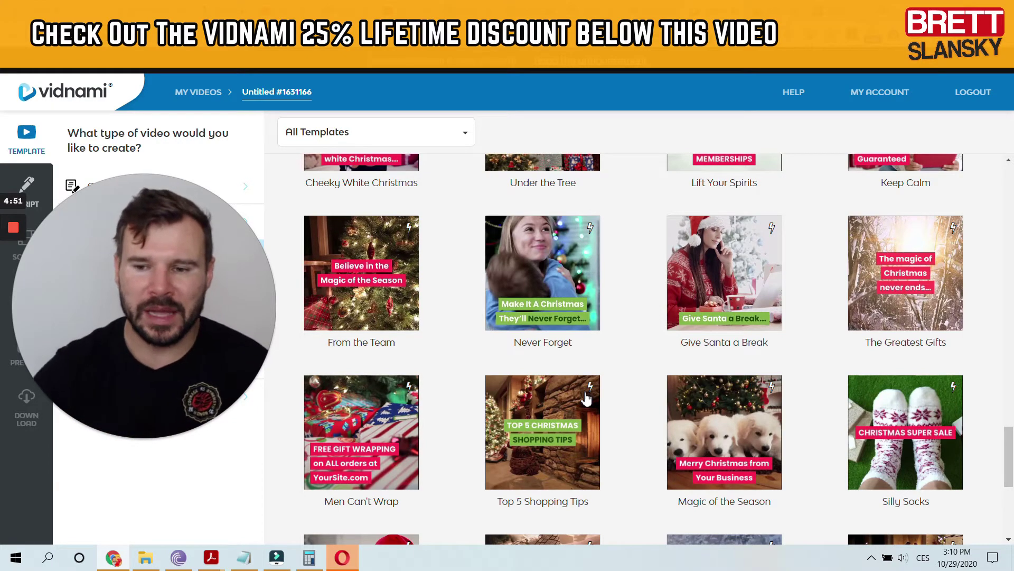
- Browse the Christmas ads, watch the preview video of the "Christmas Sale" template and close its details
scroll(587, 399, down, 6)
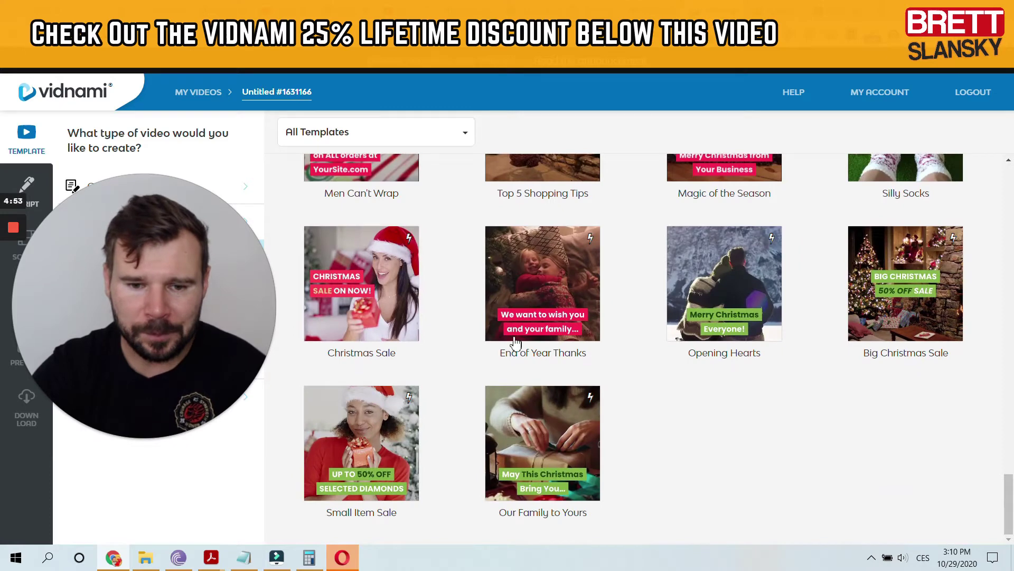
scroll(756, 448, up, 3)
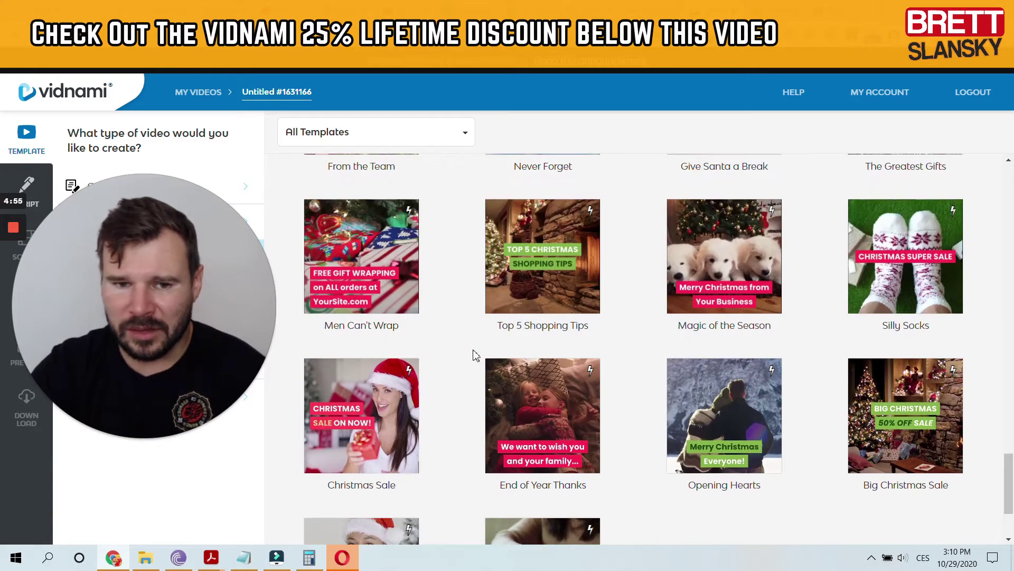
scroll(555, 396, down, 1)
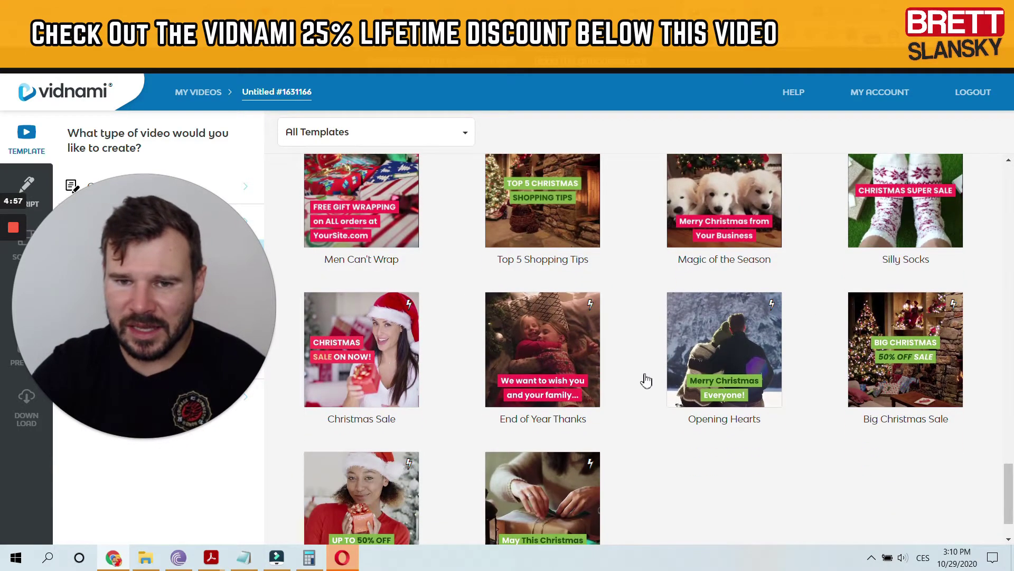
scroll(650, 377, up, 1)
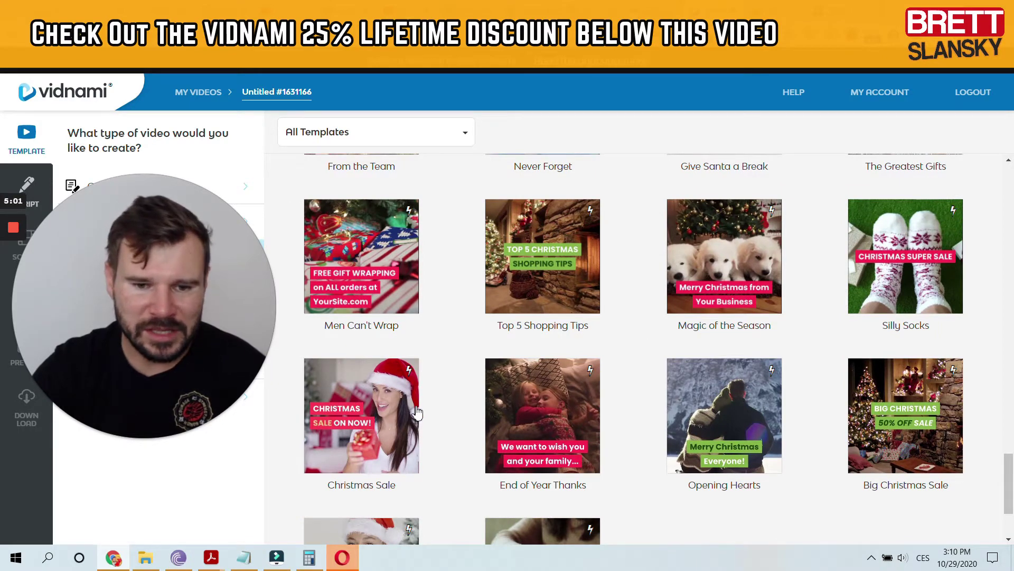
scroll(417, 412, down, 1)
click(357, 358)
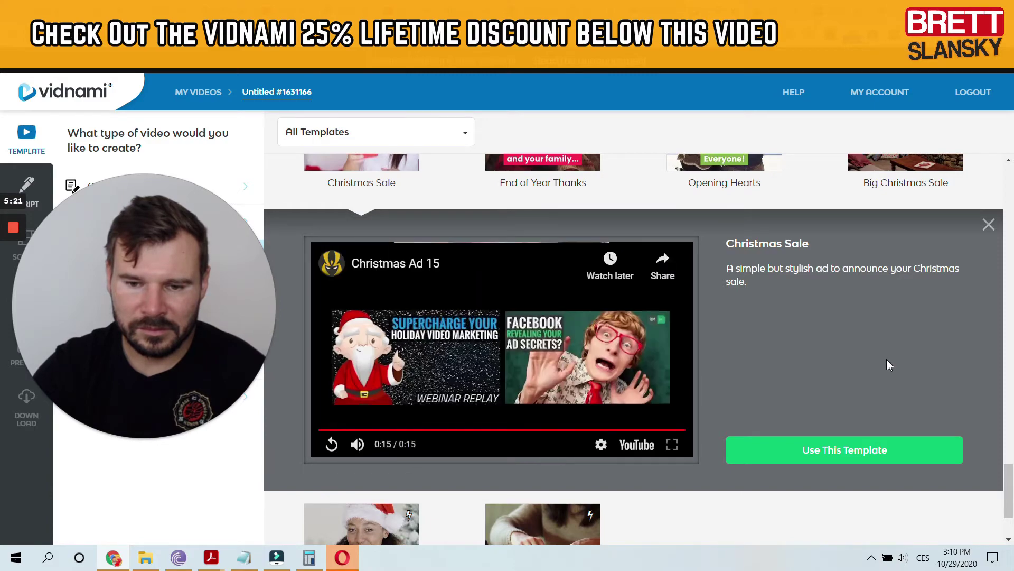
click(988, 225)
- Open the "Top 5 Shopping Tips" template, play its preview video and pause it partway through
scroll(667, 402, up, 1)
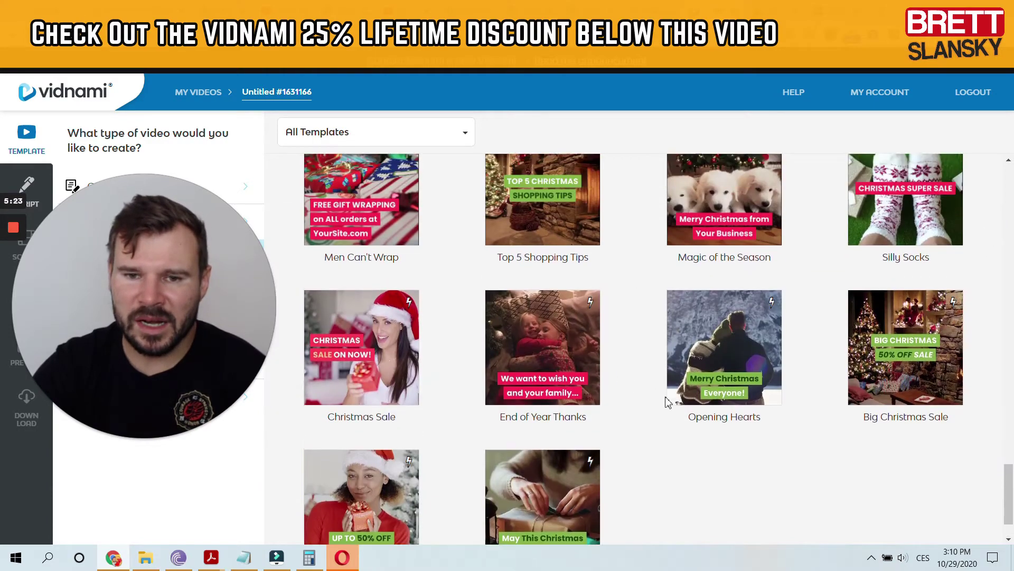
scroll(667, 402, up, 2)
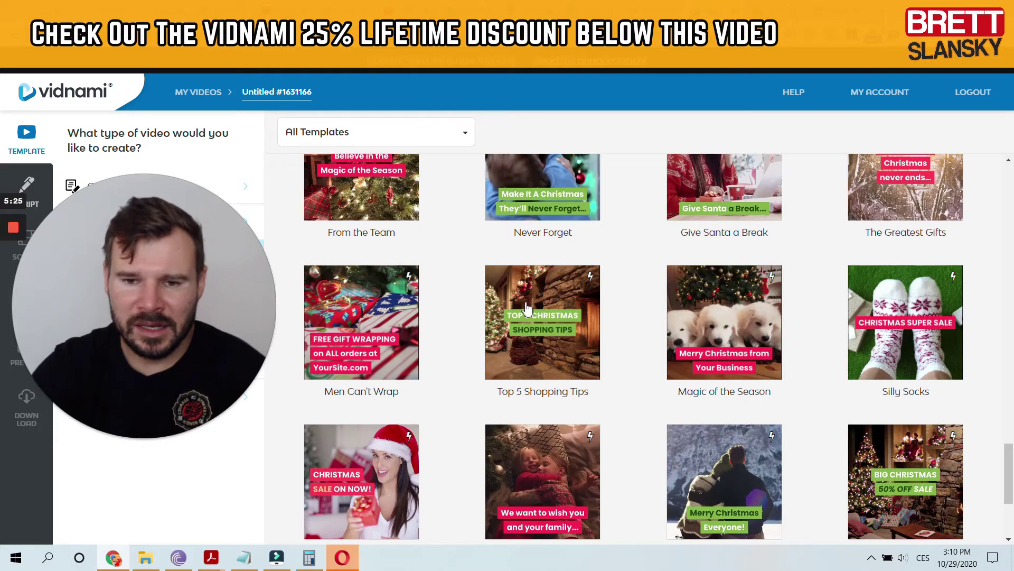
click(552, 335)
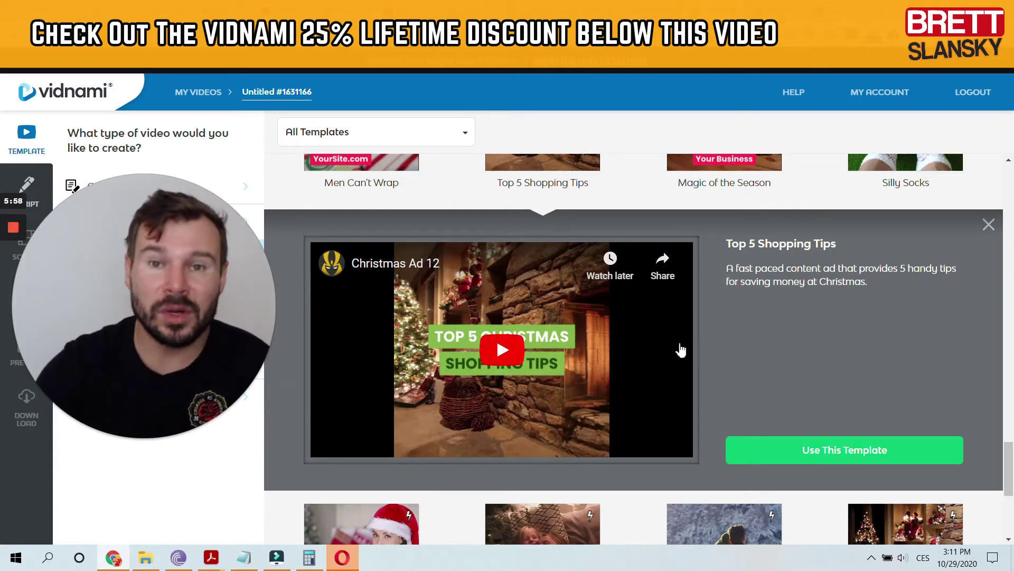
click(516, 361)
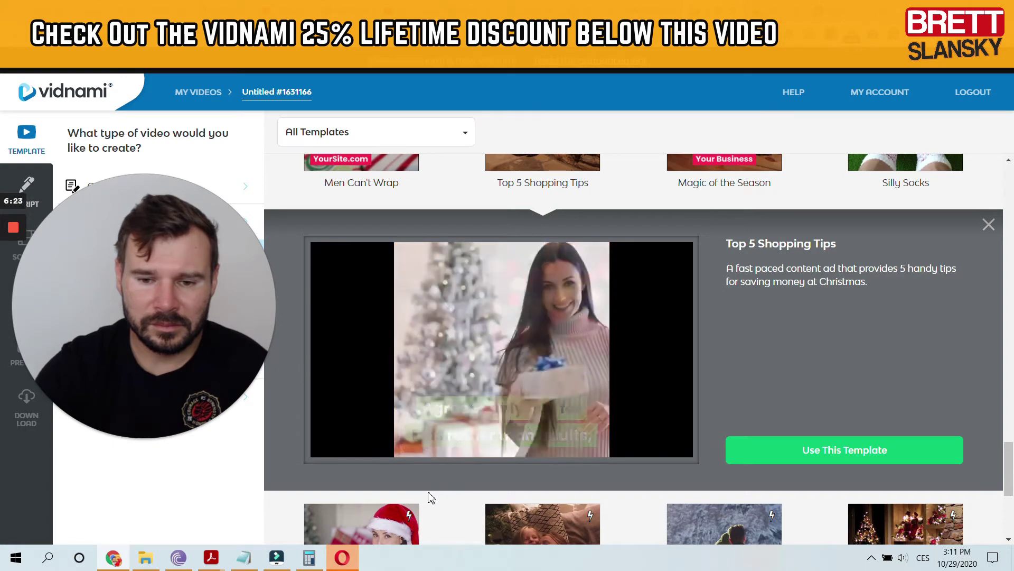
mouse_move(475, 449)
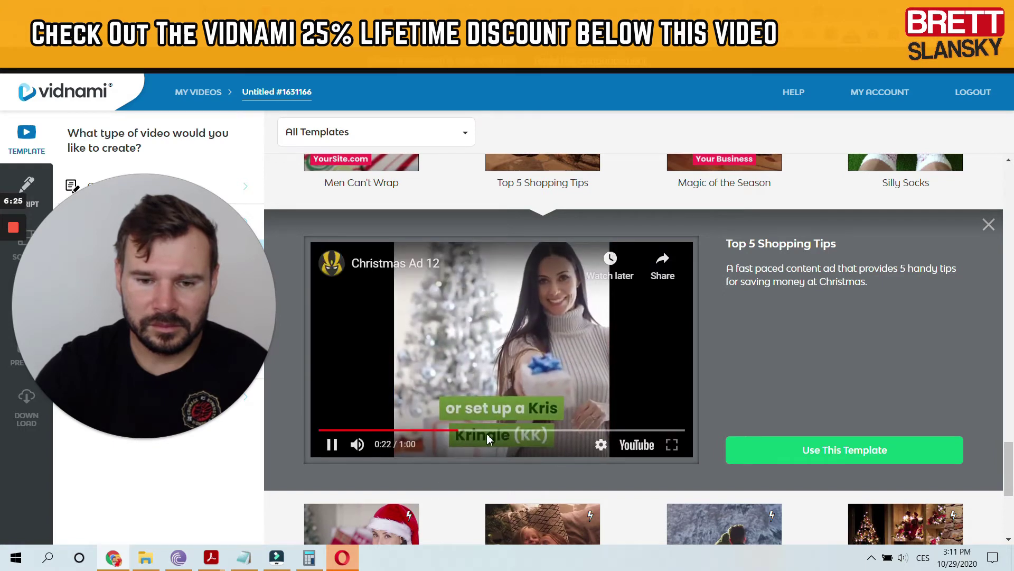
click(331, 444)
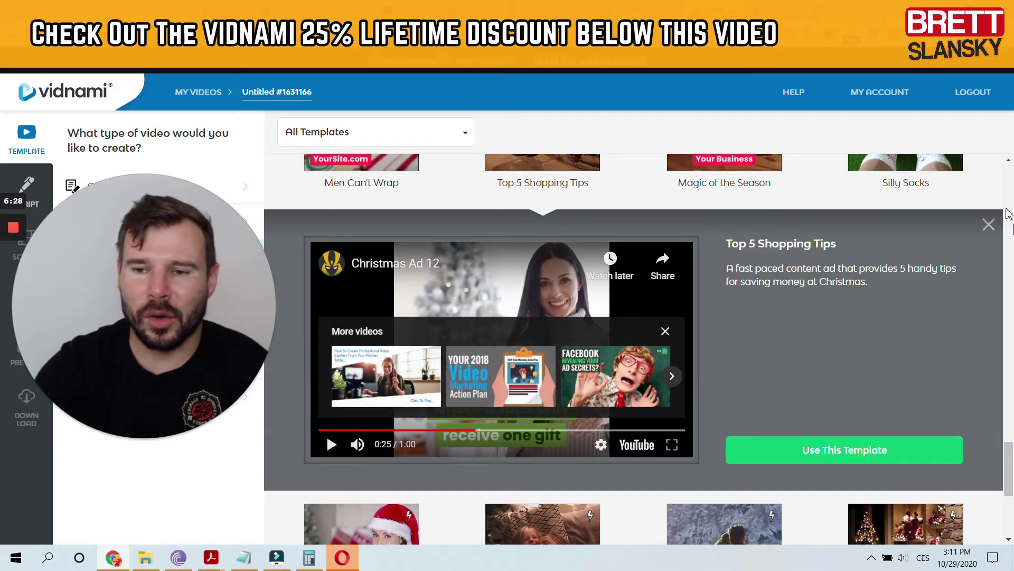
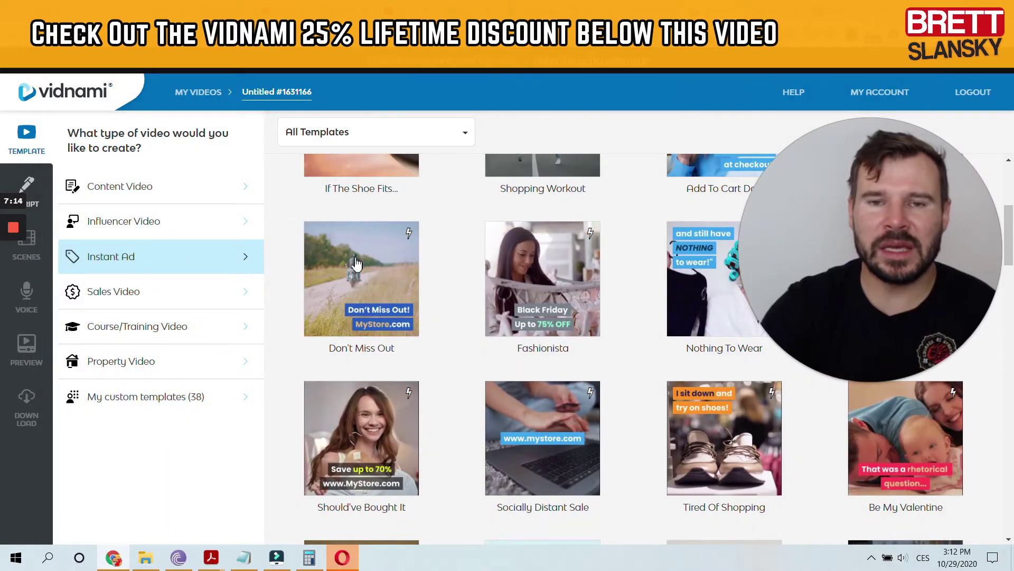
- Open the "Don't Miss Out" ad template and start a new video from it
click(375, 287)
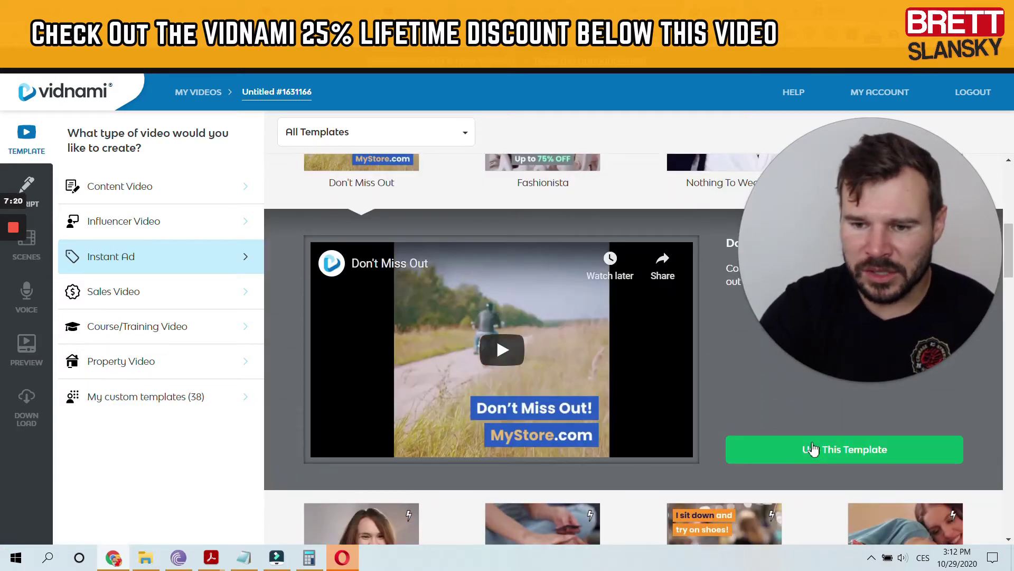
click(812, 449)
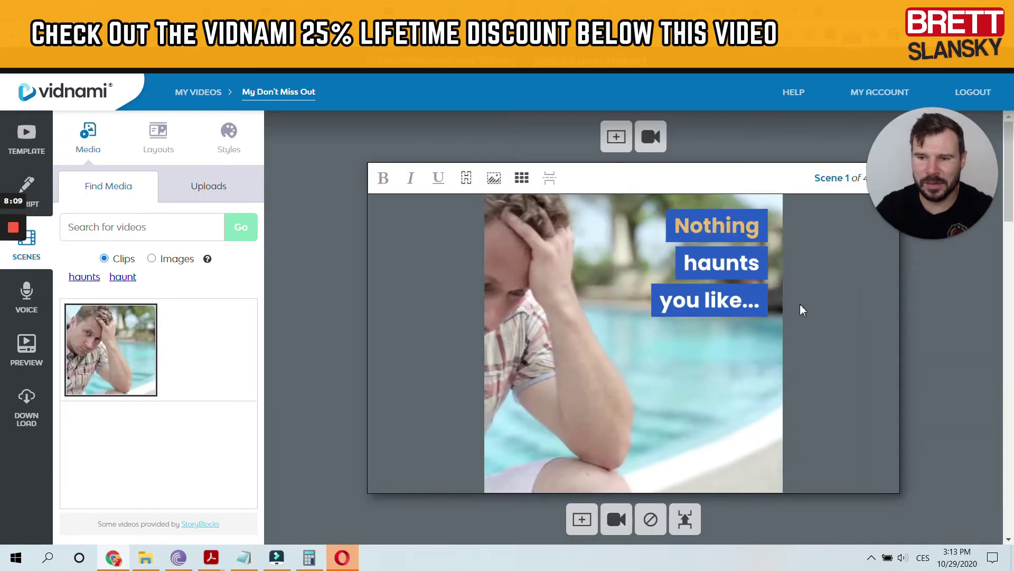
- Review the text and clips of all the scenes in the "My Don't Miss Out" video
scroll(734, 287, down, 1)
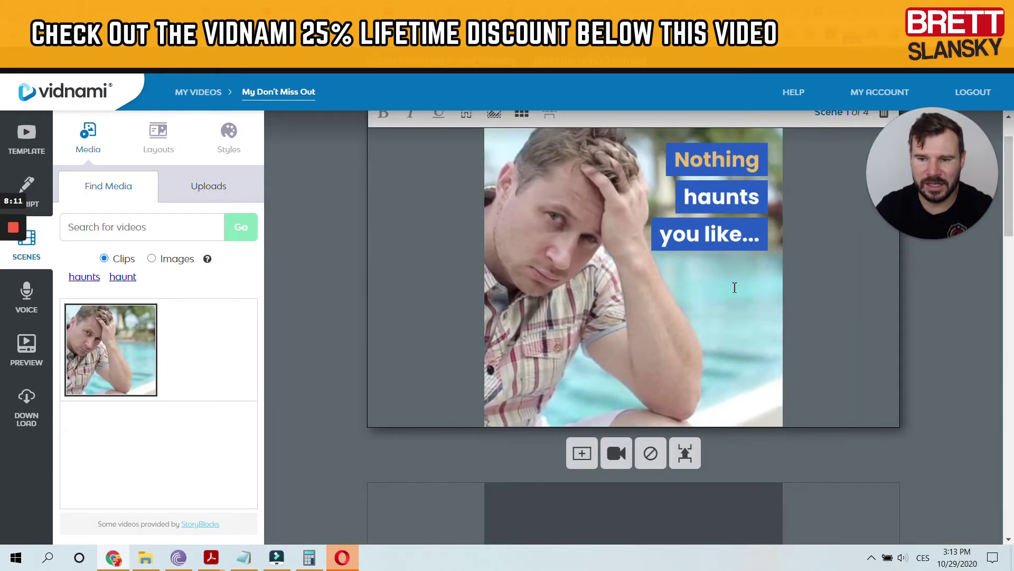
scroll(716, 297, up, 1)
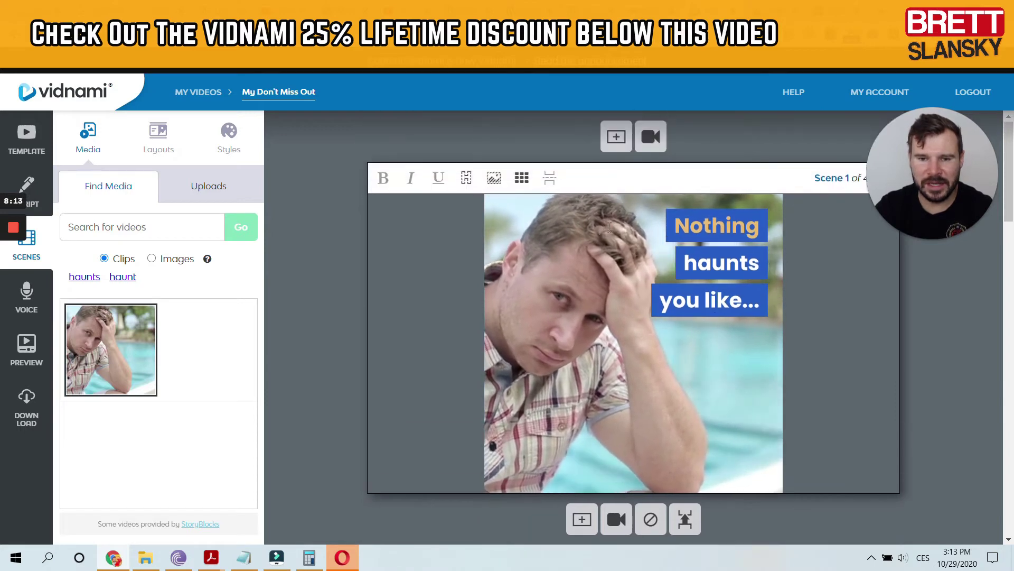
scroll(641, 304, down, 3)
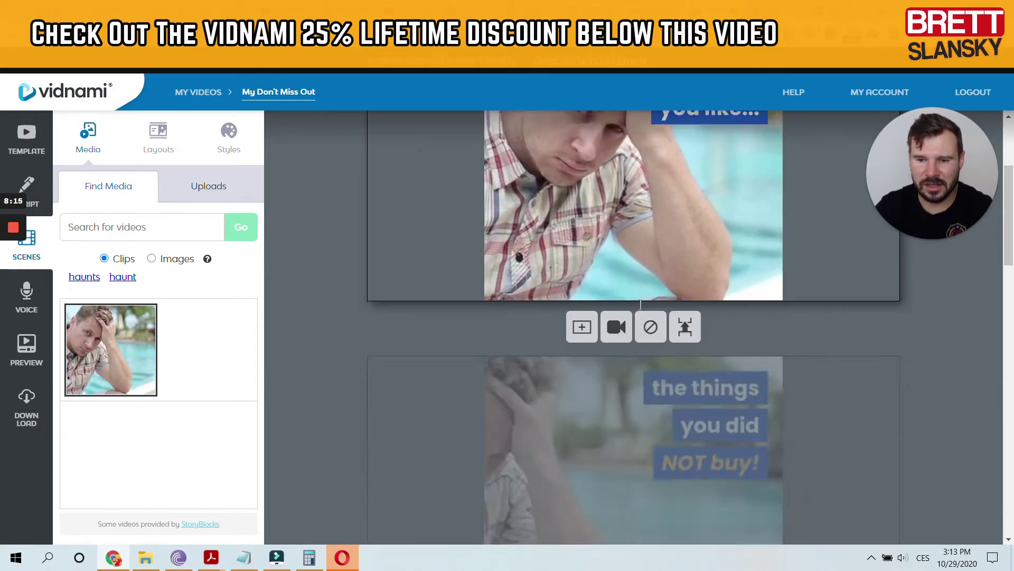
scroll(641, 303, down, 4)
scroll(638, 309, down, 1)
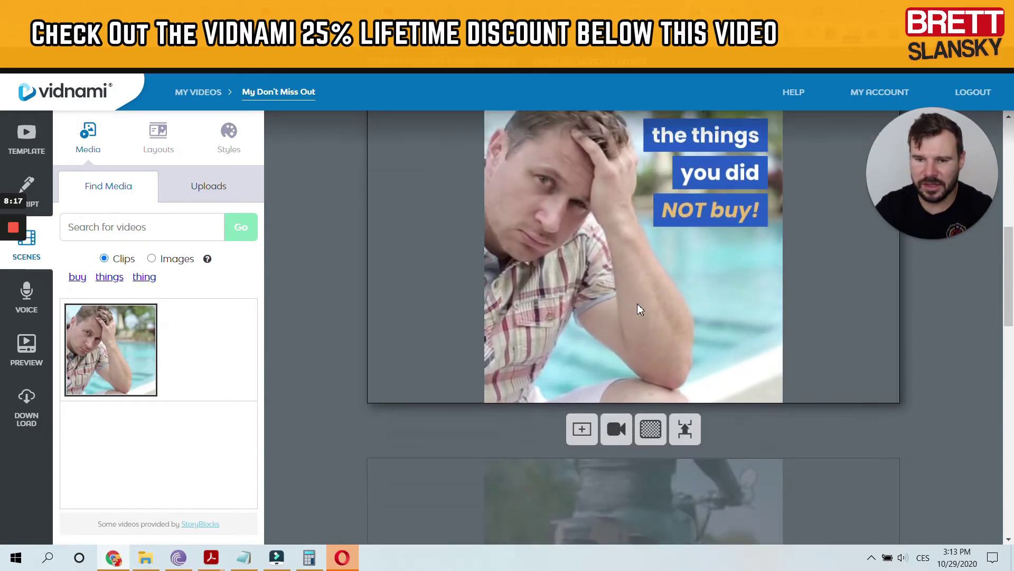
scroll(637, 309, down, 6)
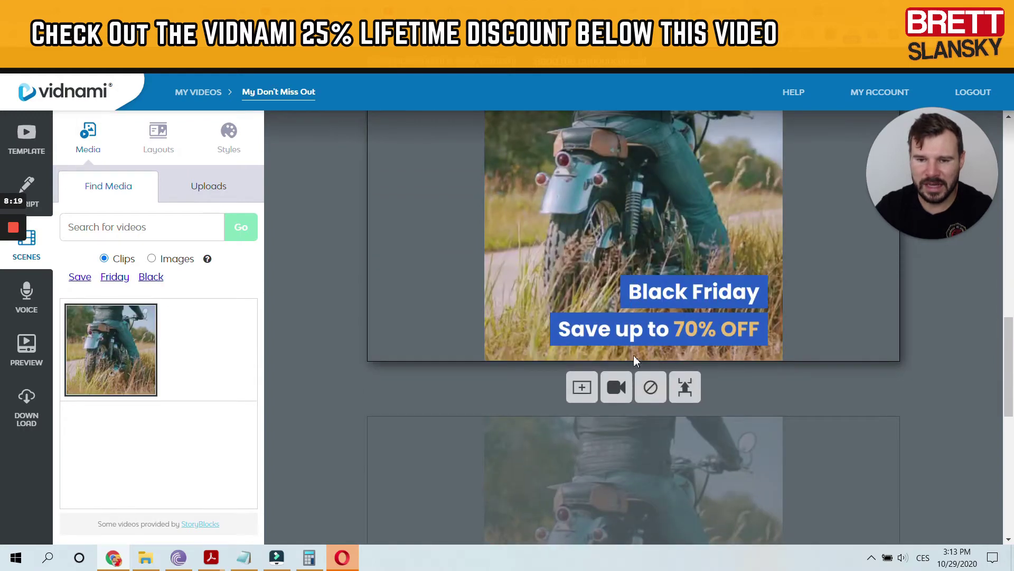
scroll(634, 359, down, 7)
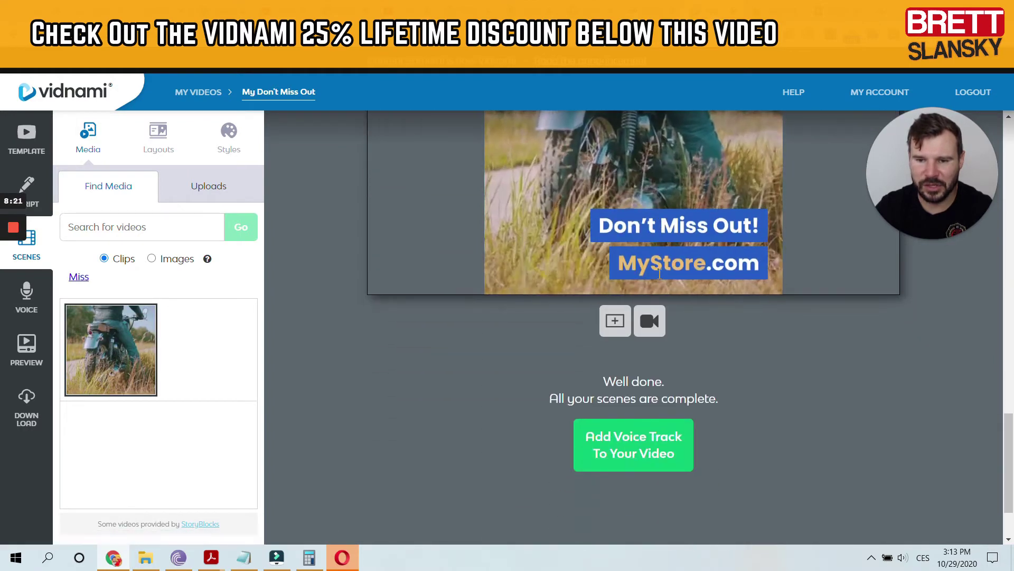
scroll(660, 273, up, 15)
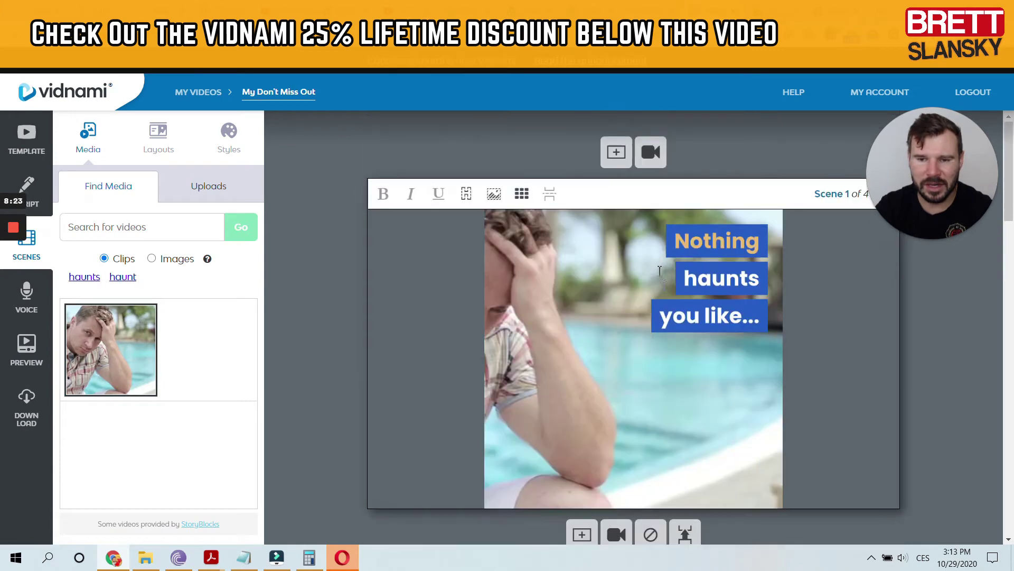
scroll(655, 264, down, 1)
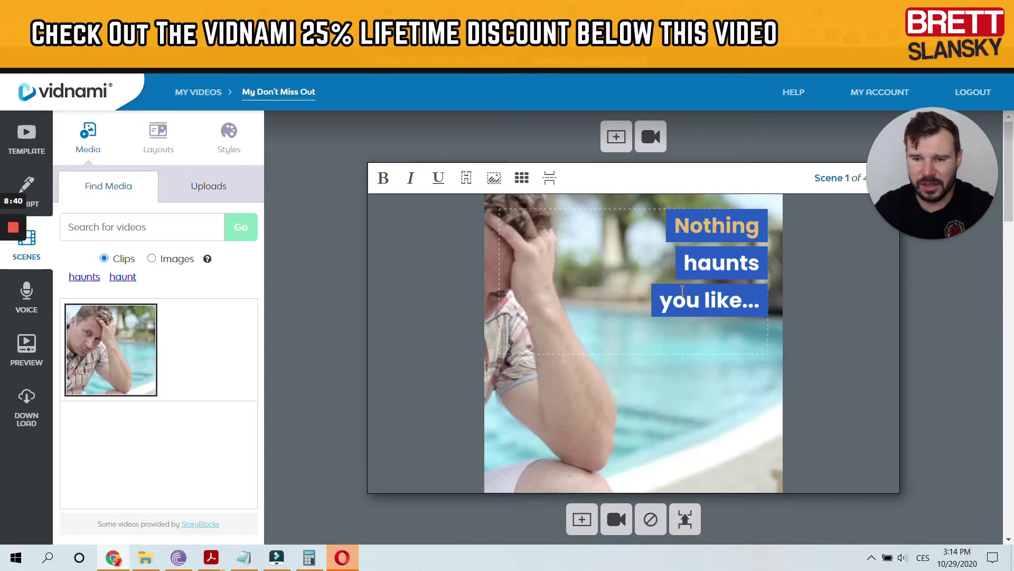
scroll(706, 330, down, 5)
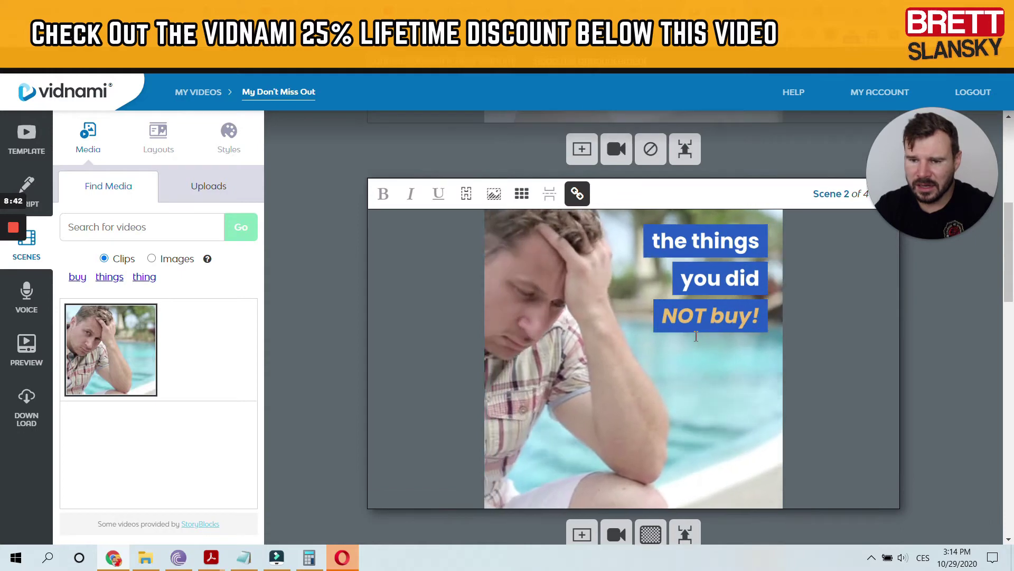
- Change scene 1's text to "Nothing is worst than..." by replacing "haunts" and "you like"
scroll(692, 335, up, 5)
double_click(761, 263)
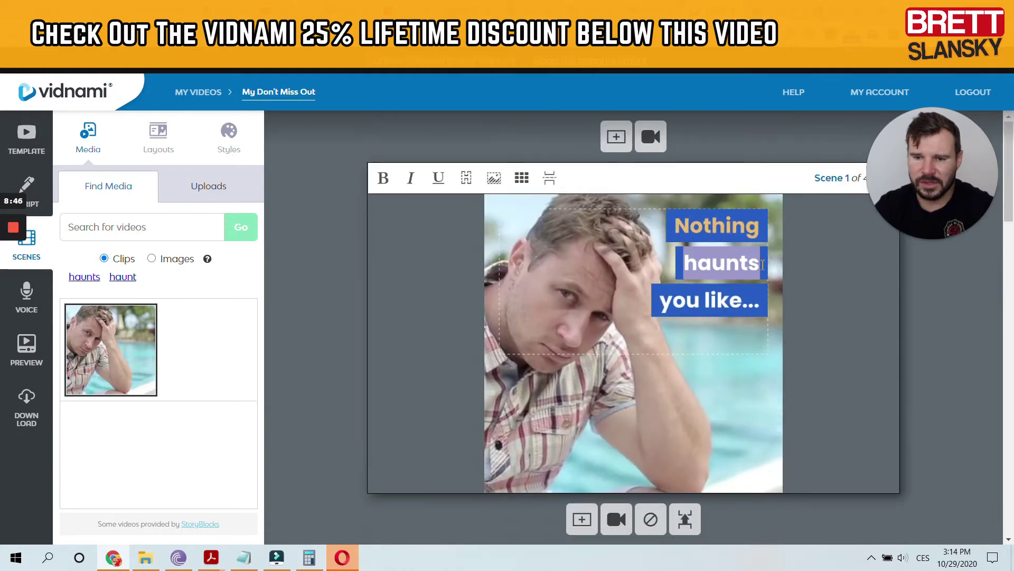
text(is wor)
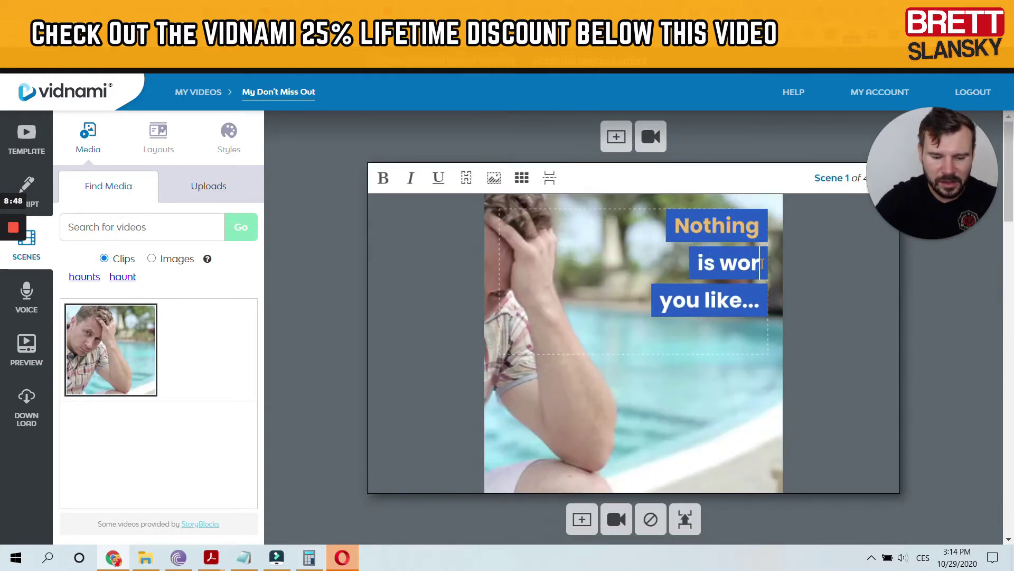
text(st)
key(Delete)
key(Delete)
key(Delete)
key(Delete)
key(Delete)
key(Delete)
key(Delete)
key(Delete)
key(Delete)
text(than)
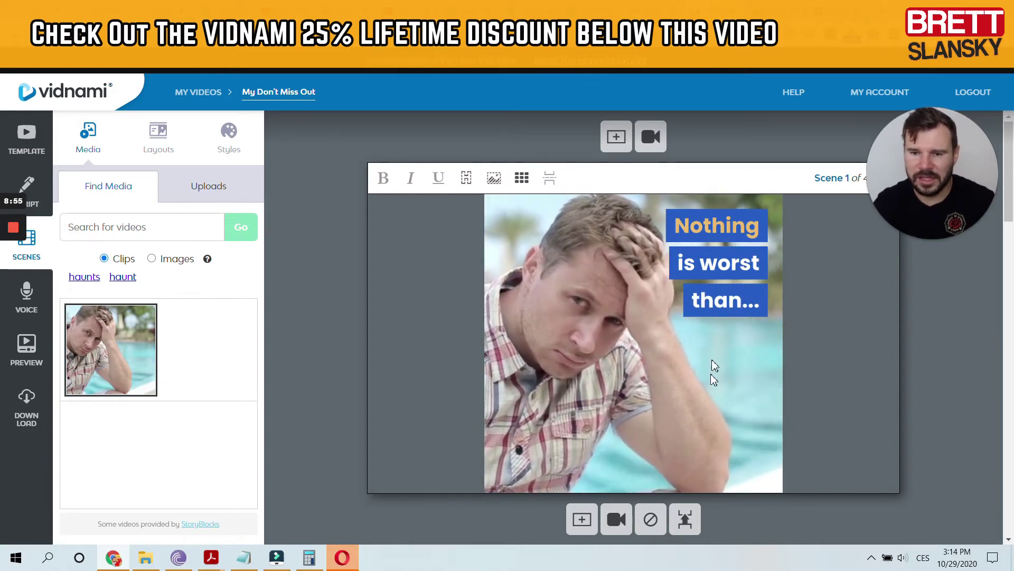
- Try scene 1's text at the frame's lower-right, lower-centre, middle-left and middle-right positions, then restore it to the upper right
click(714, 221)
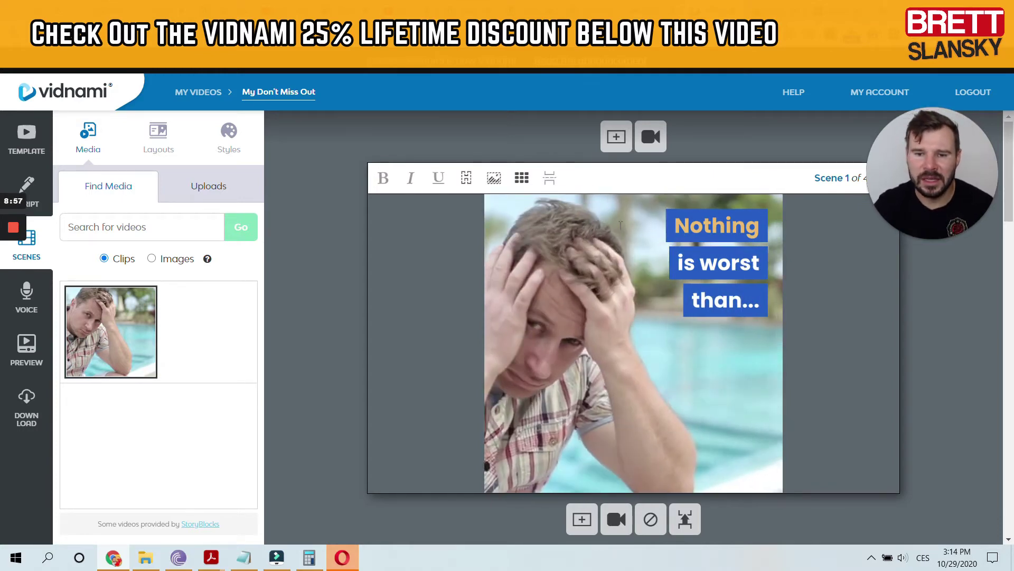
click(668, 225)
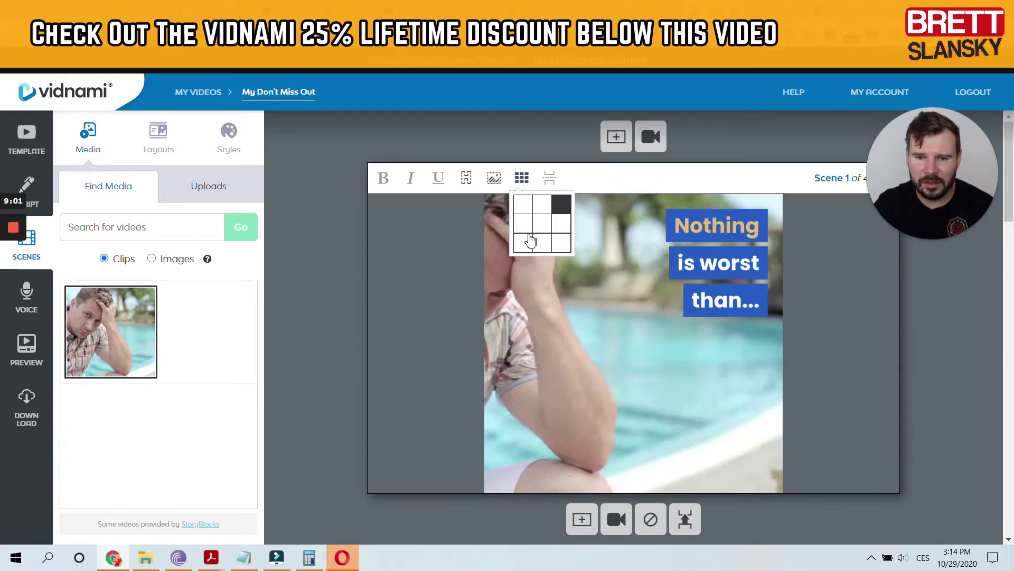
click(558, 240)
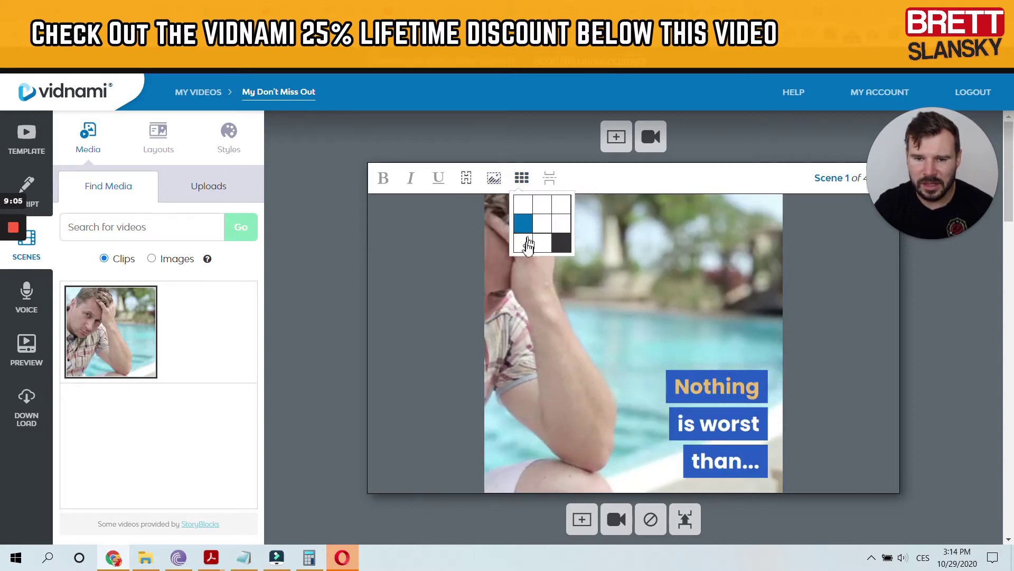
click(539, 246)
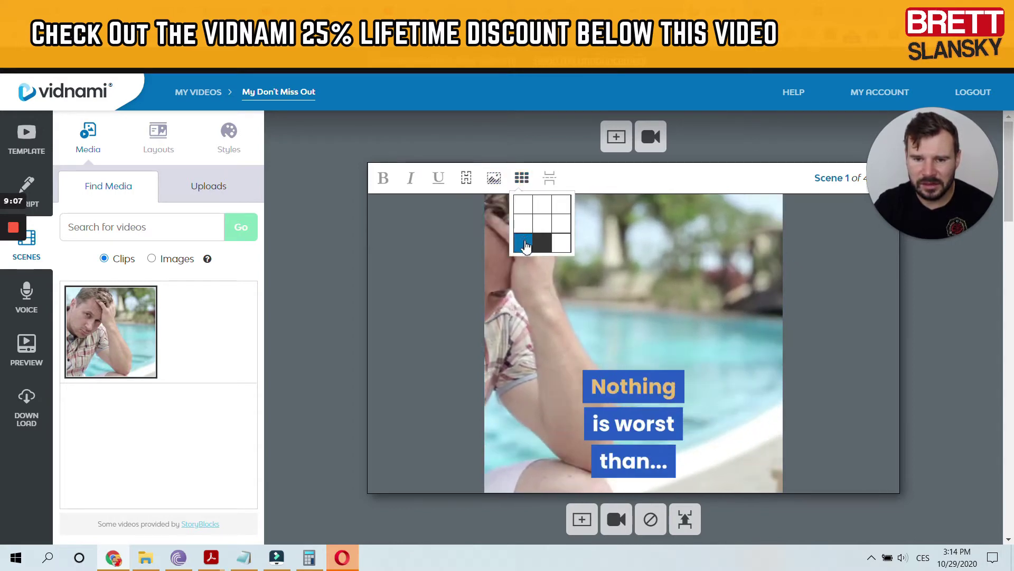
click(523, 221)
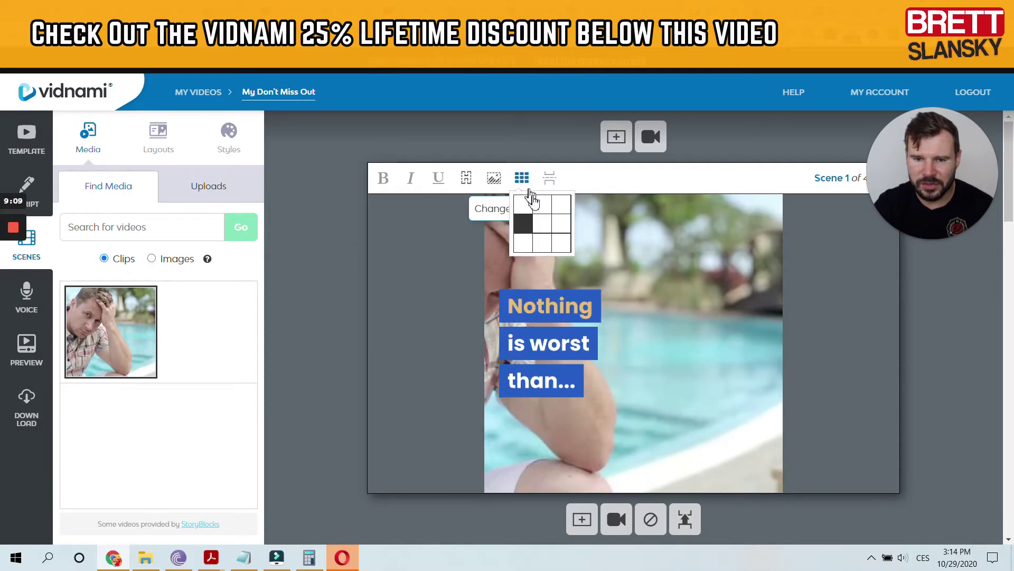
click(547, 224)
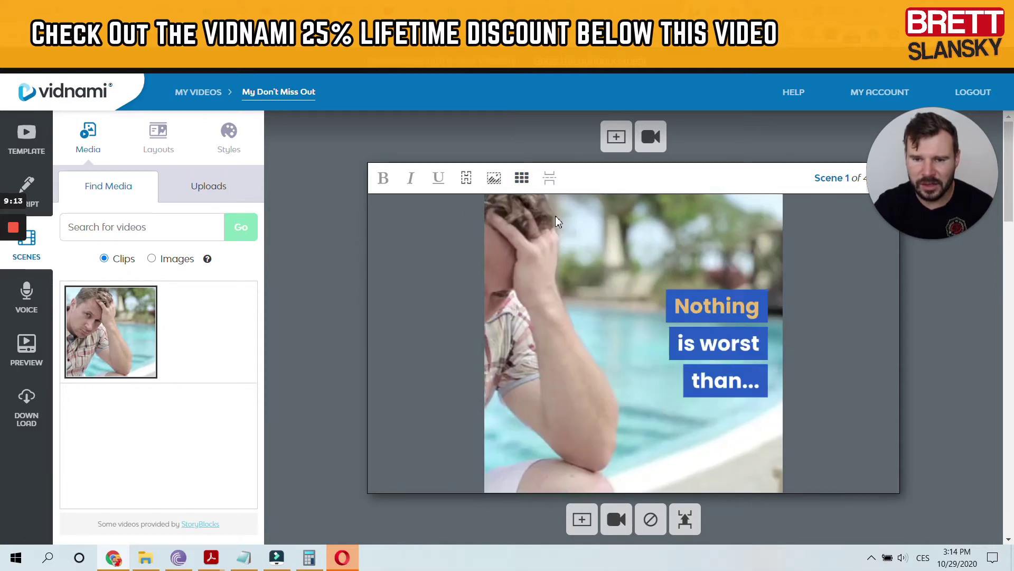
click(523, 179)
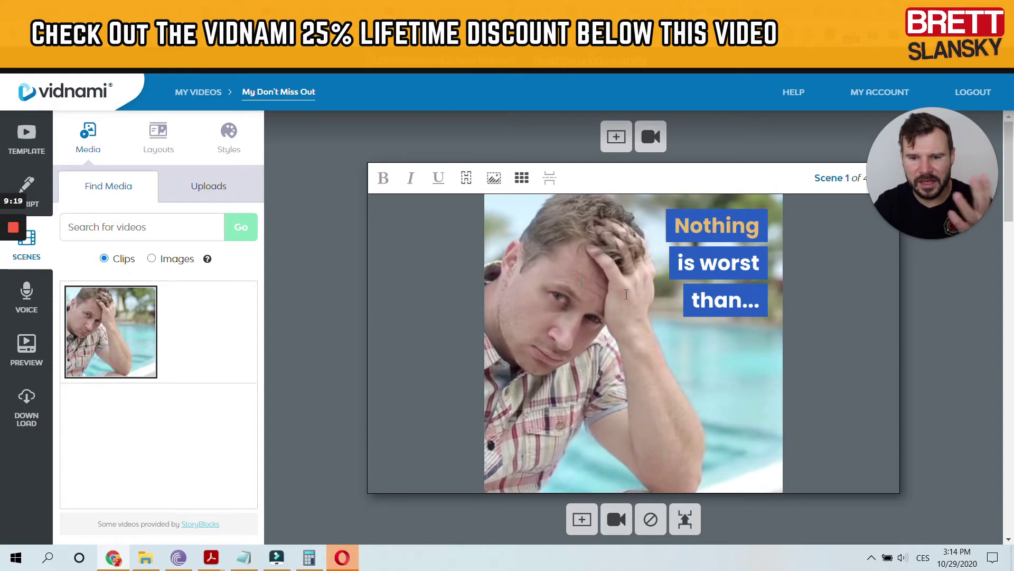
- Replace the first two lines of scene 2's text with "forgetting" and "to buy"
scroll(459, 340, down, 7)
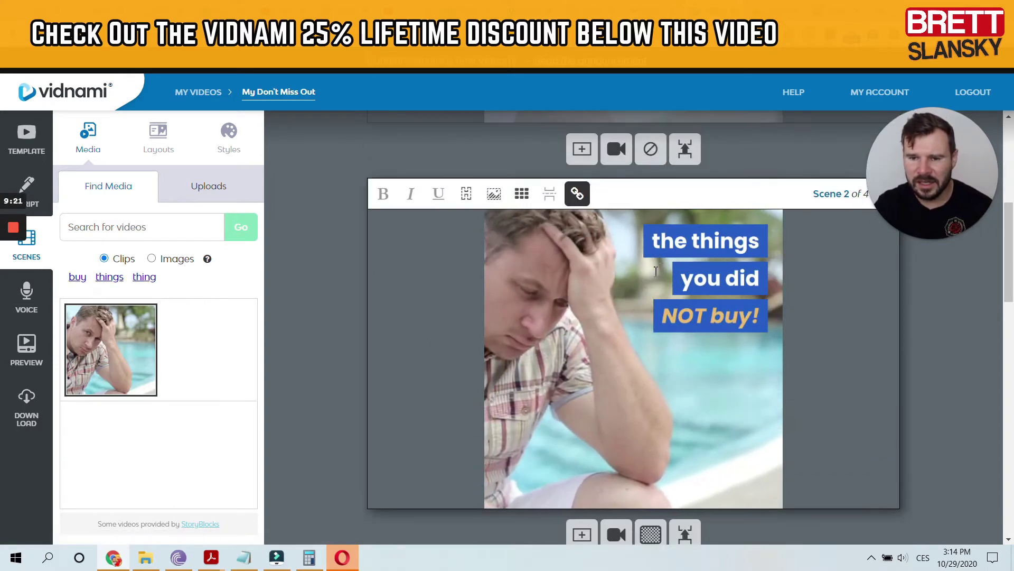
drag(652, 241, 763, 241)
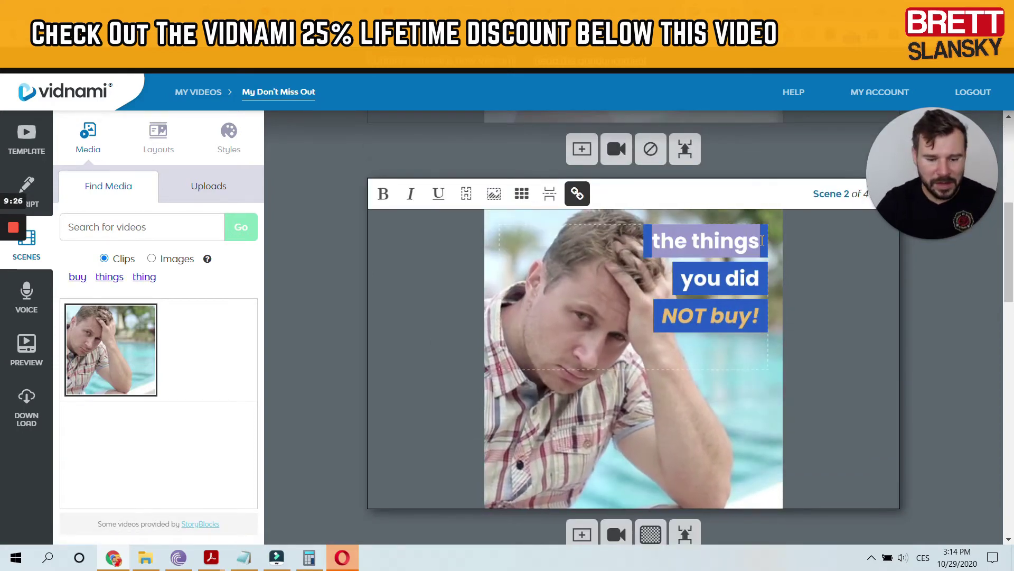
text(forgetting)
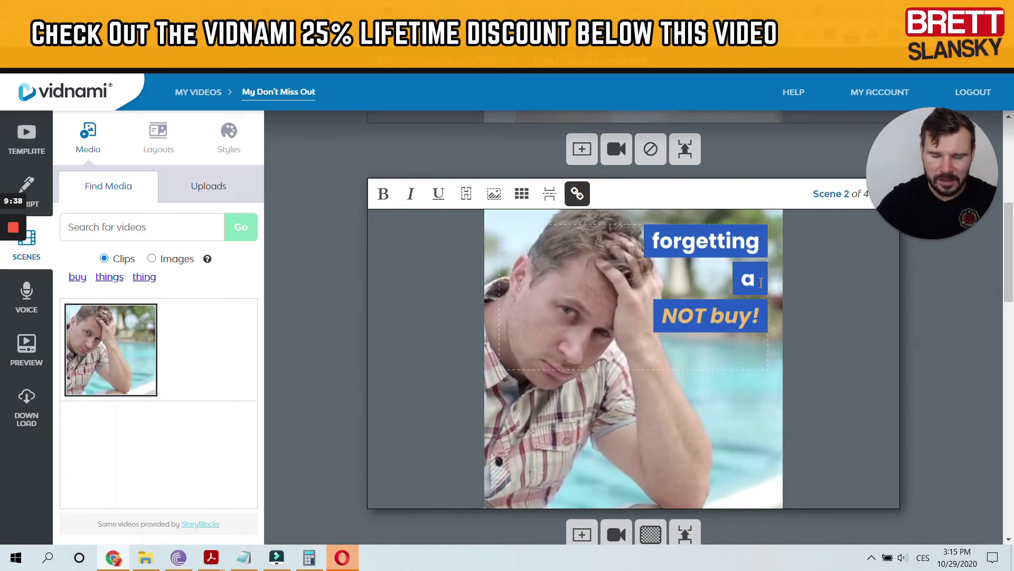
key(BackSpace)
text(to buz)
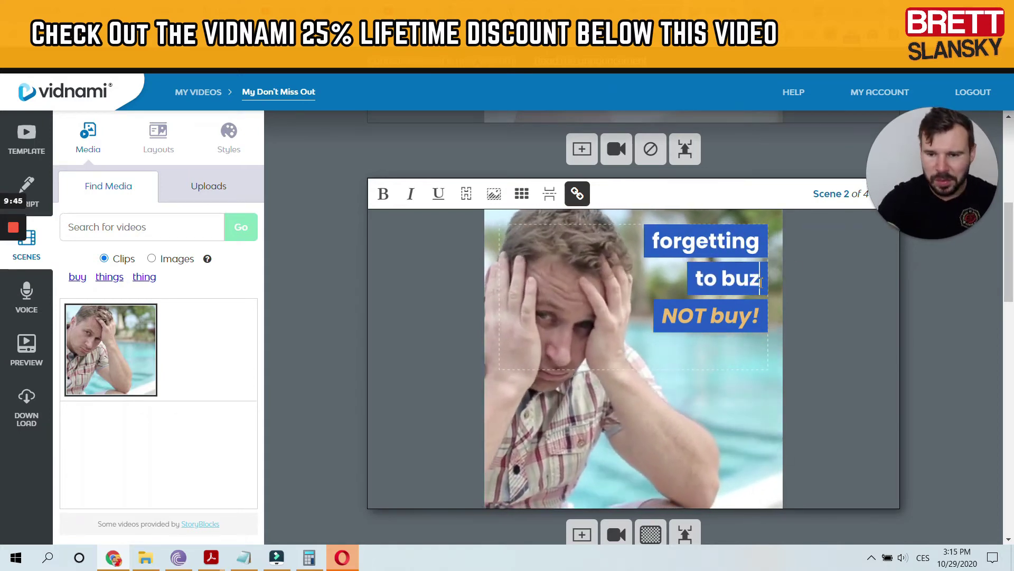
key(BackSpace)
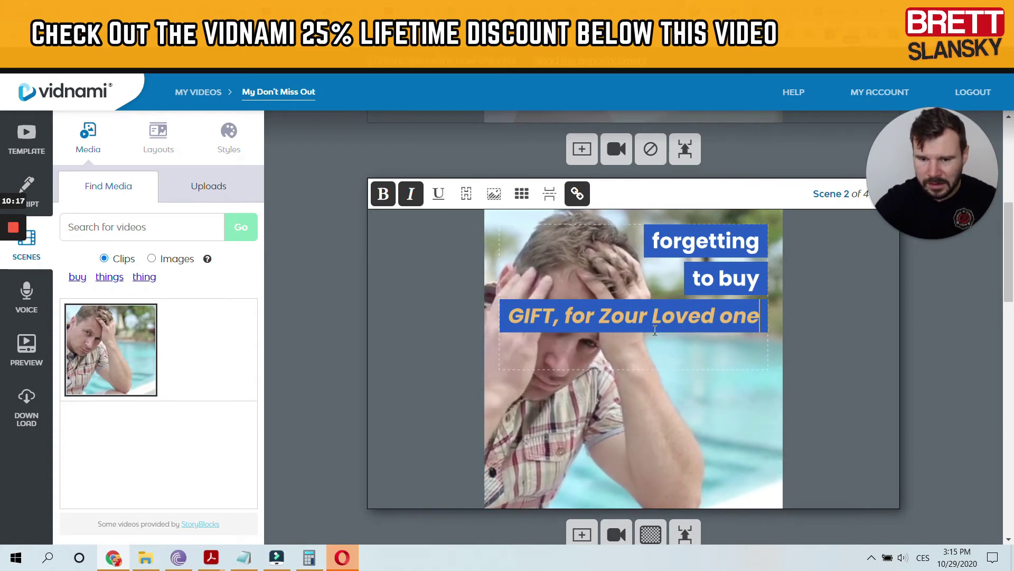
- Correct the rest of scene 2's text to "GIFT, for Your Loved One..." and switch the keyboard language to English (United States)
key(BackSpace)
key(BackSpace)
key(BackSpace)
key(BackSpace)
key(BackSpace)
key(BackSpace)
key(BackSpace)
key(BackSpace)
key(BackSpace)
key(BackSpace)
key(BackSpace)
key(BackSpace)
key(BackSpace)
key(BackSpace)
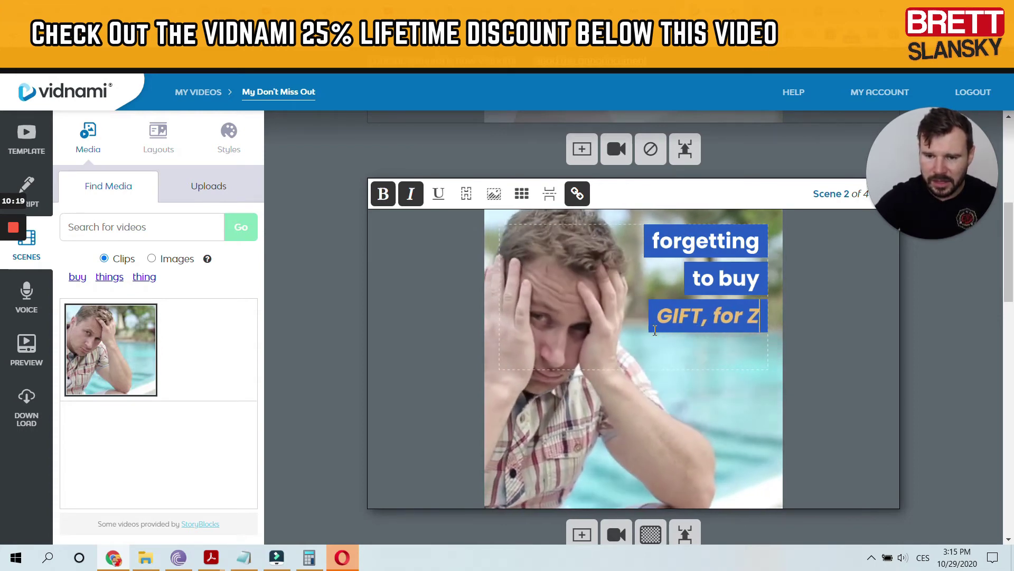
text(Your)
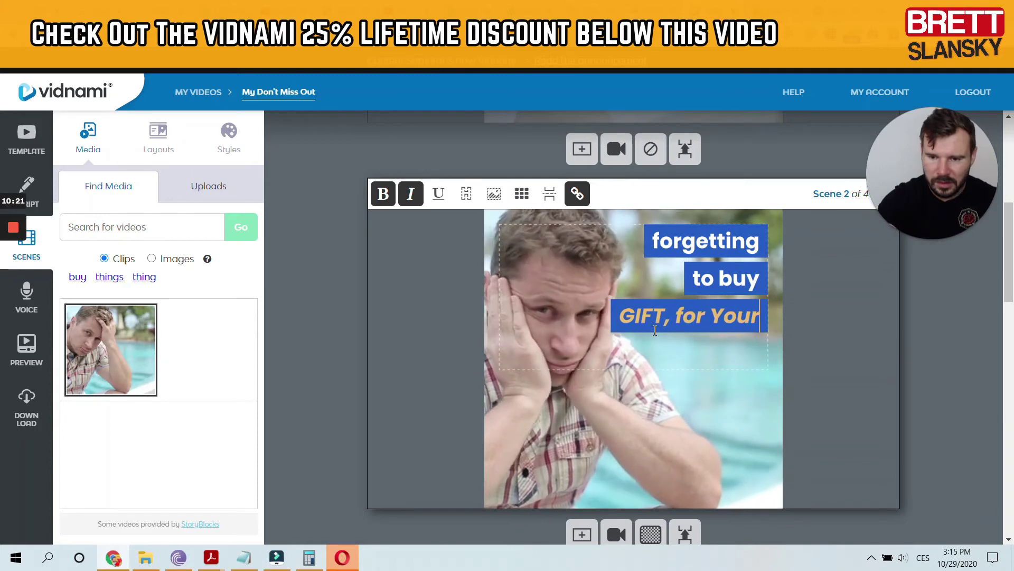
click(923, 561)
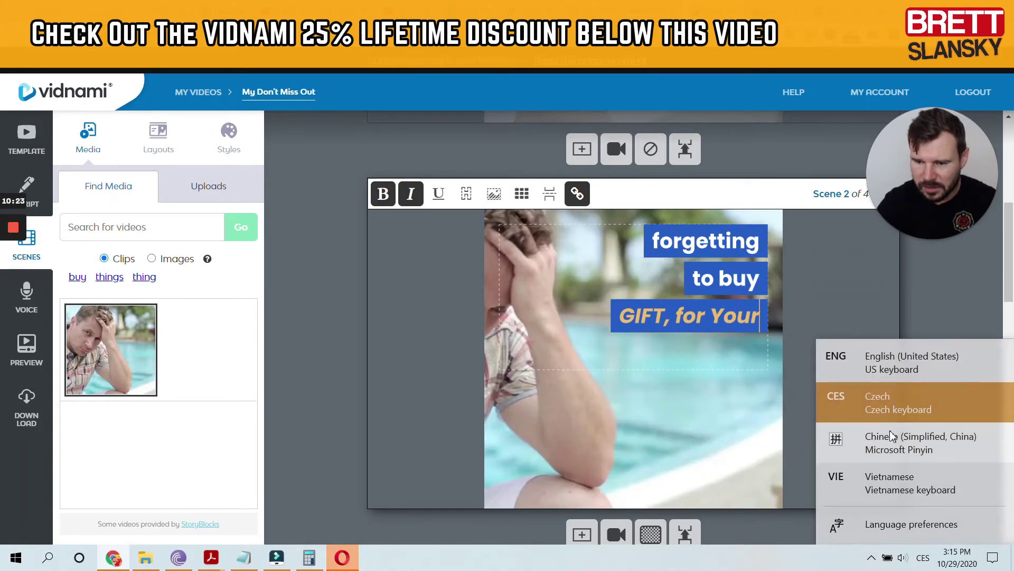
click(882, 367)
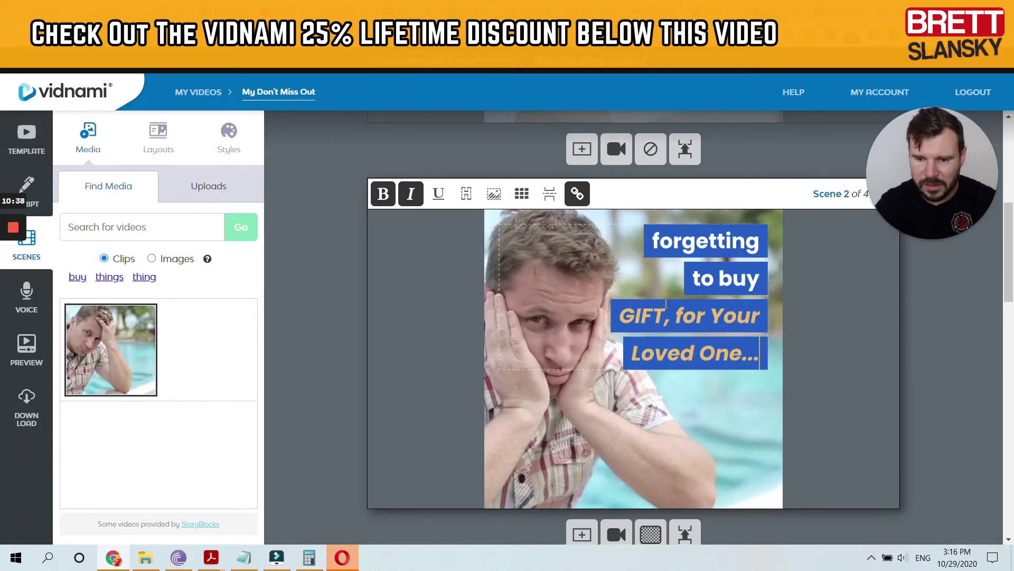
- Split scene 2 before "for Your Loved One..." and centre that text in the new scene's frame
click(674, 315)
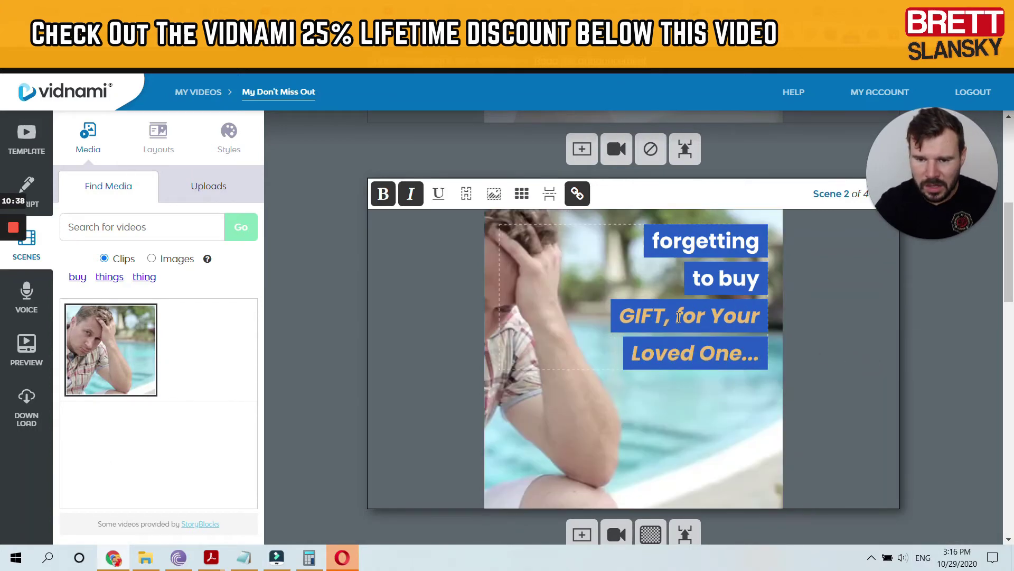
click(555, 197)
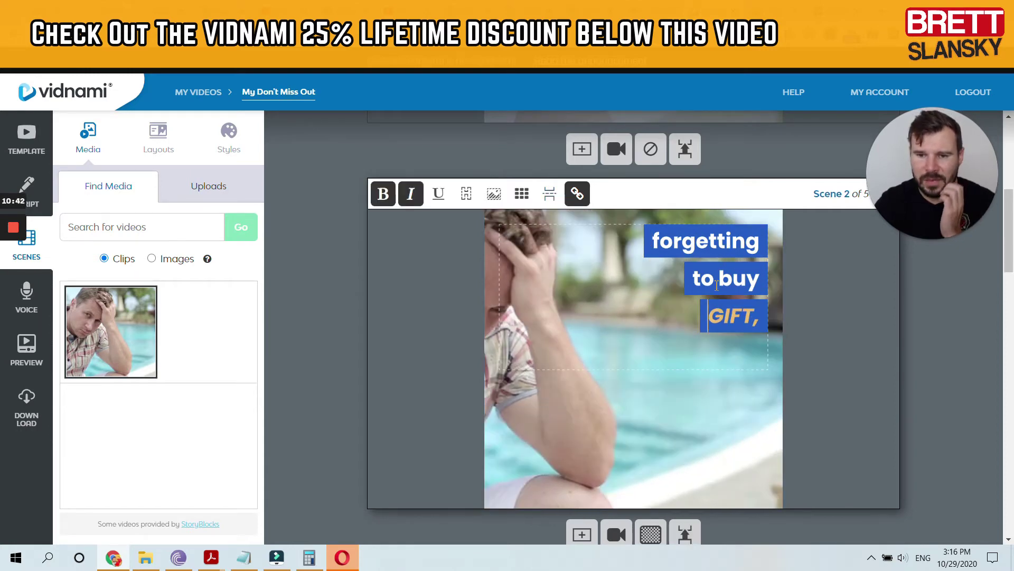
key(Return)
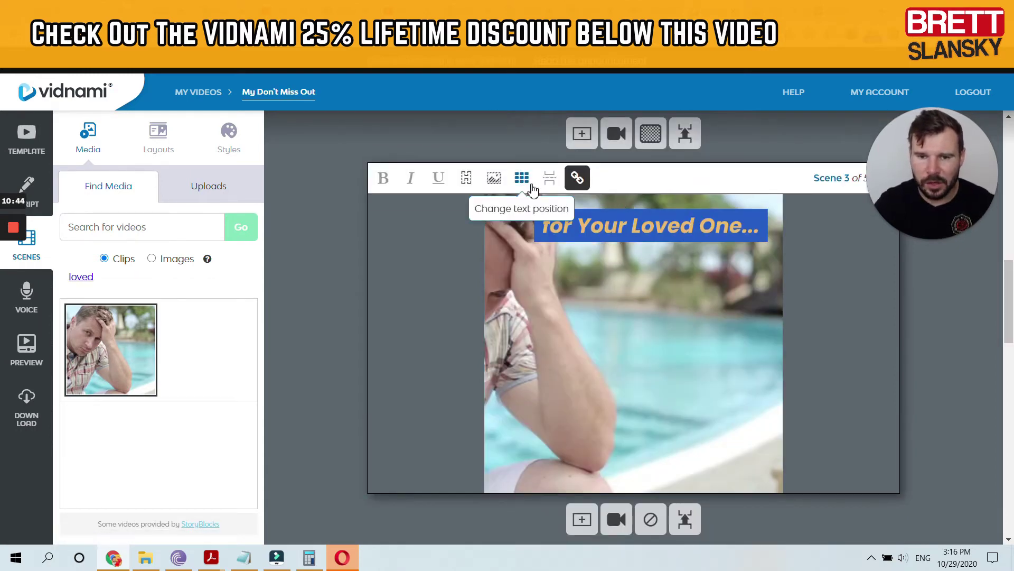
click(551, 229)
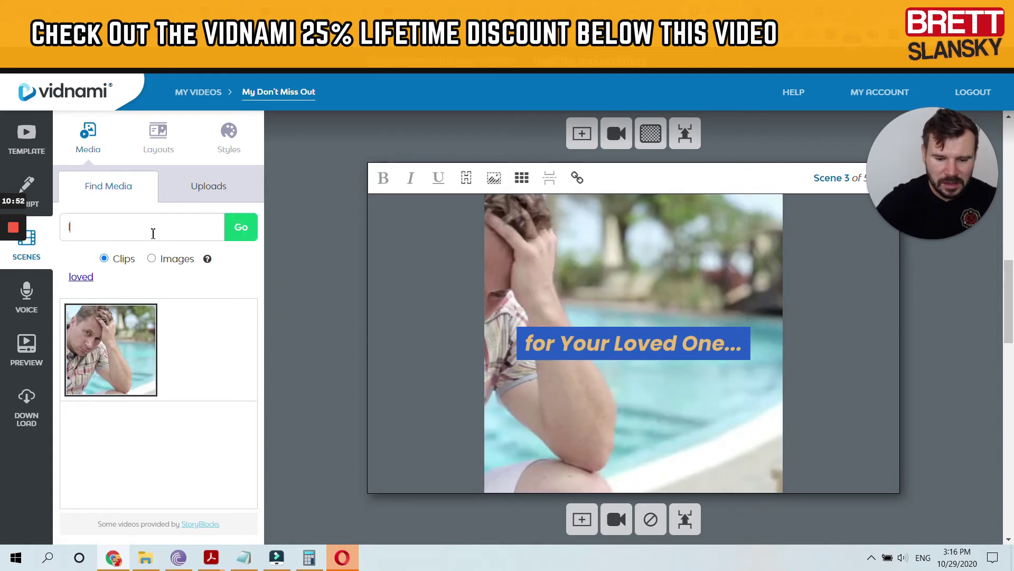
- Search clips for "love", apply the clip of the woman by pink blossoms to scene 3, and place its text at the frame's lower right
key(Return)
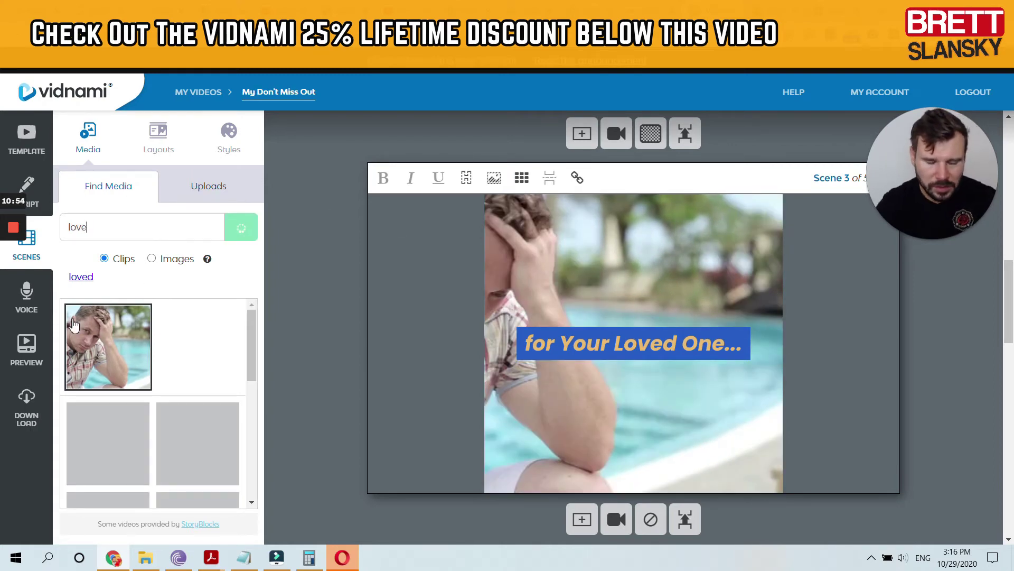
scroll(201, 351, down, 2)
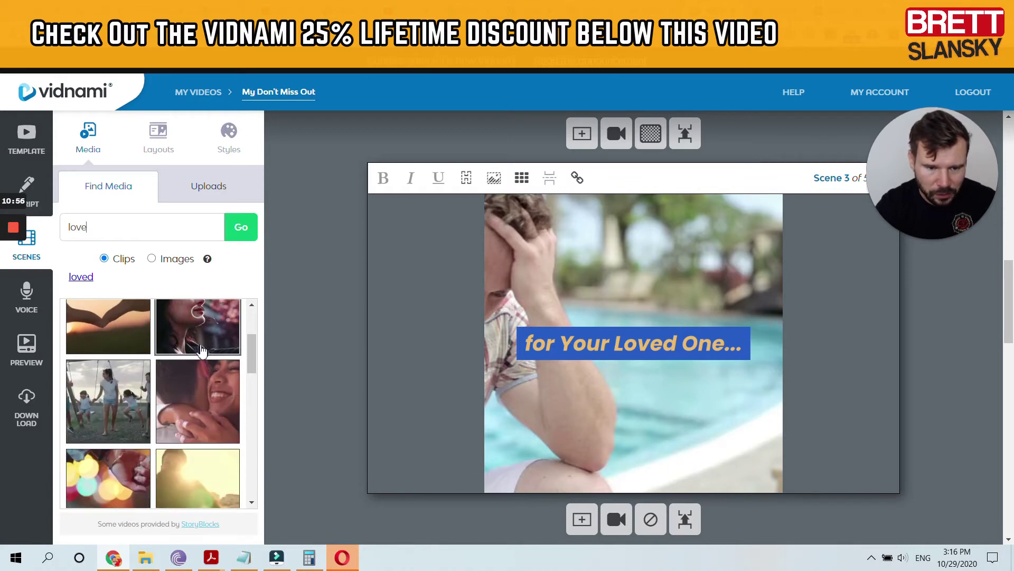
scroll(216, 375, up, 1)
click(197, 401)
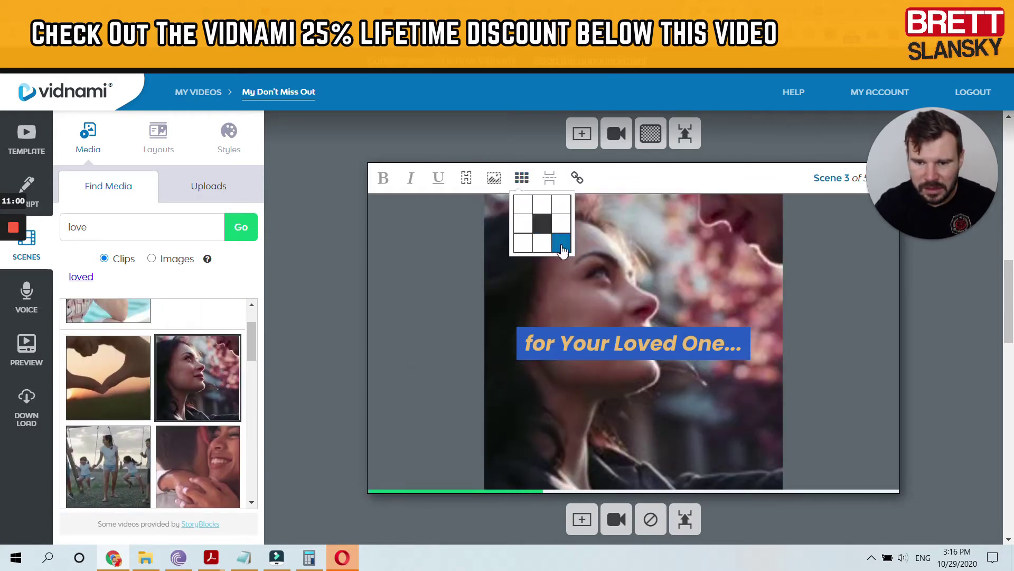
click(561, 245)
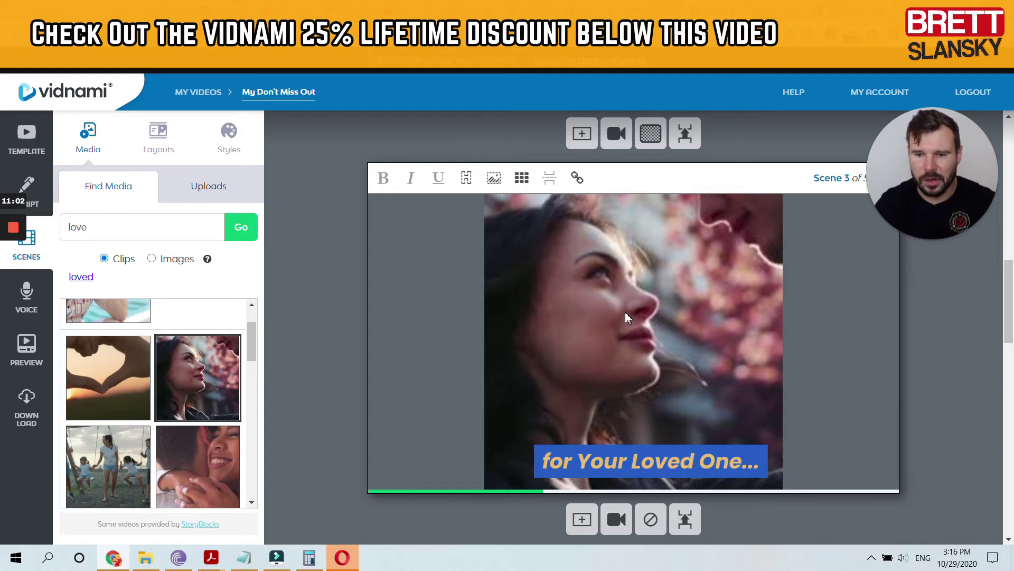
- Insert "Check Out Special Discounts" before "MyStore.com" in the last scene's text
scroll(629, 311, down, 2)
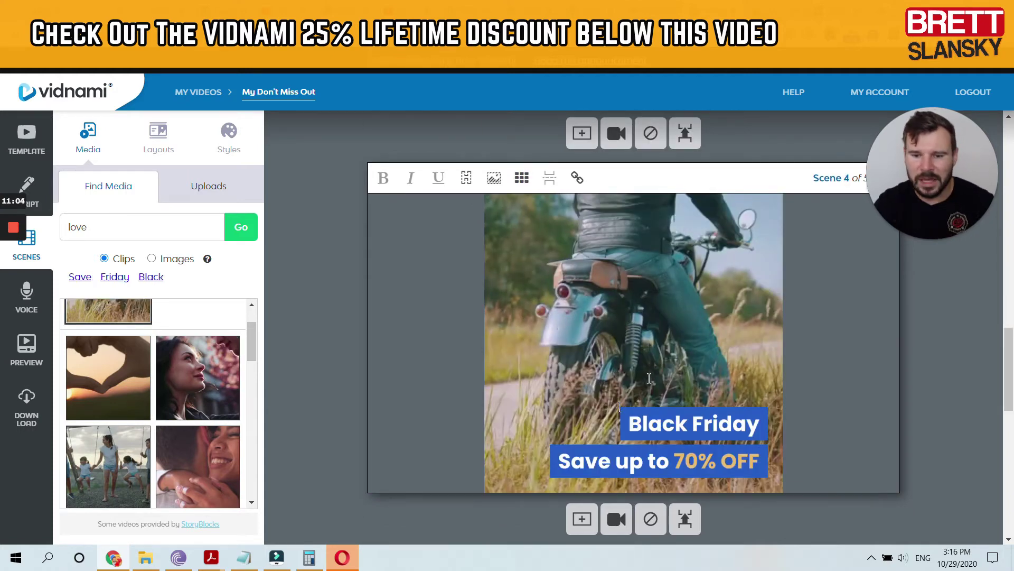
scroll(640, 404, down, 2)
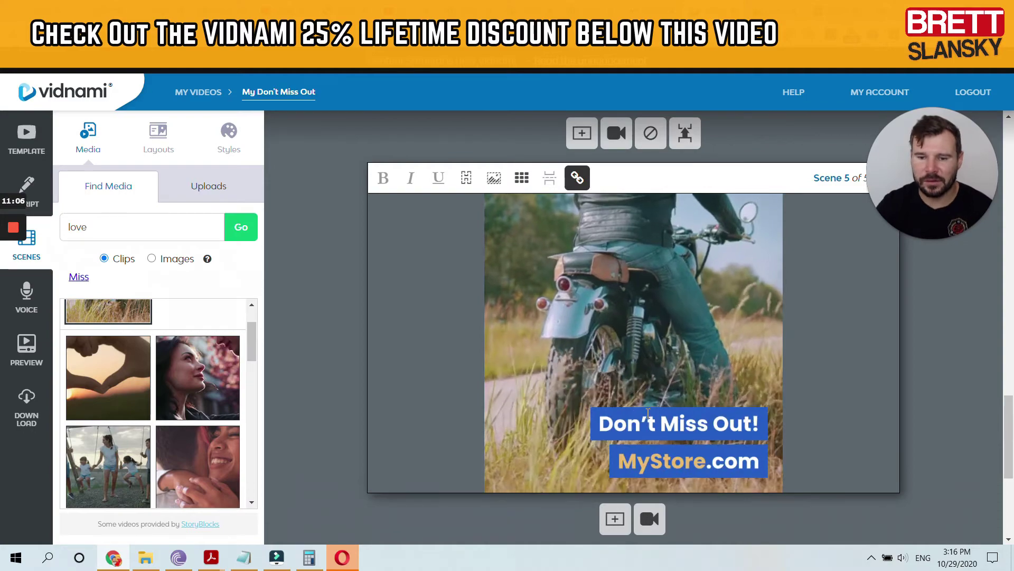
click(706, 461)
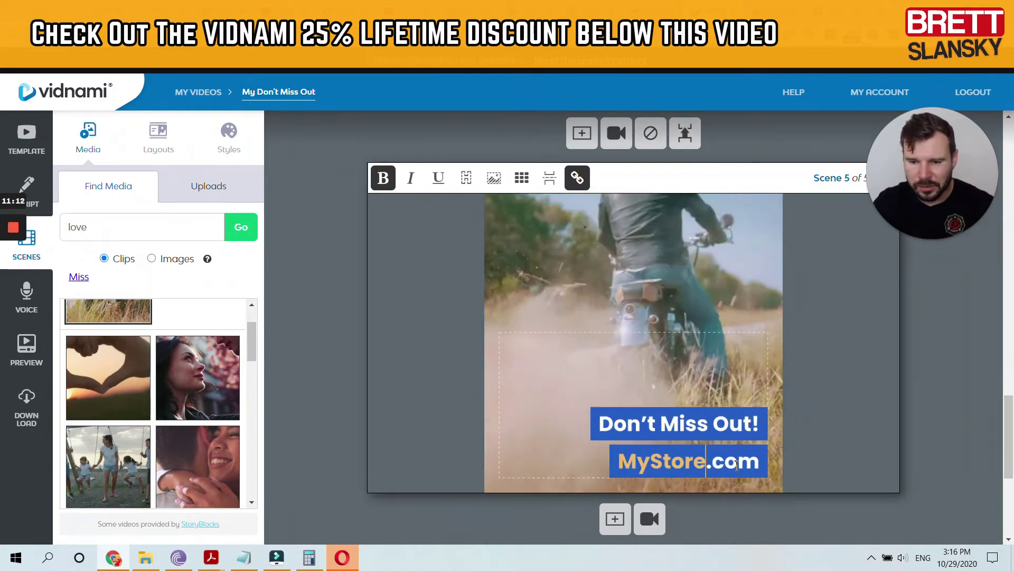
key(Home)
text(G)
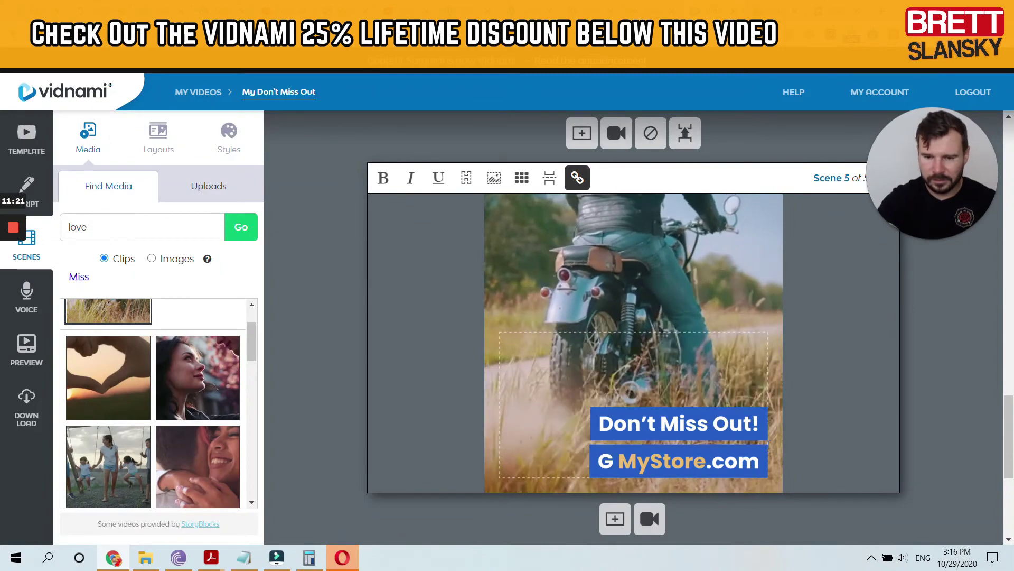
key(BackSpace)
text(Check Out)
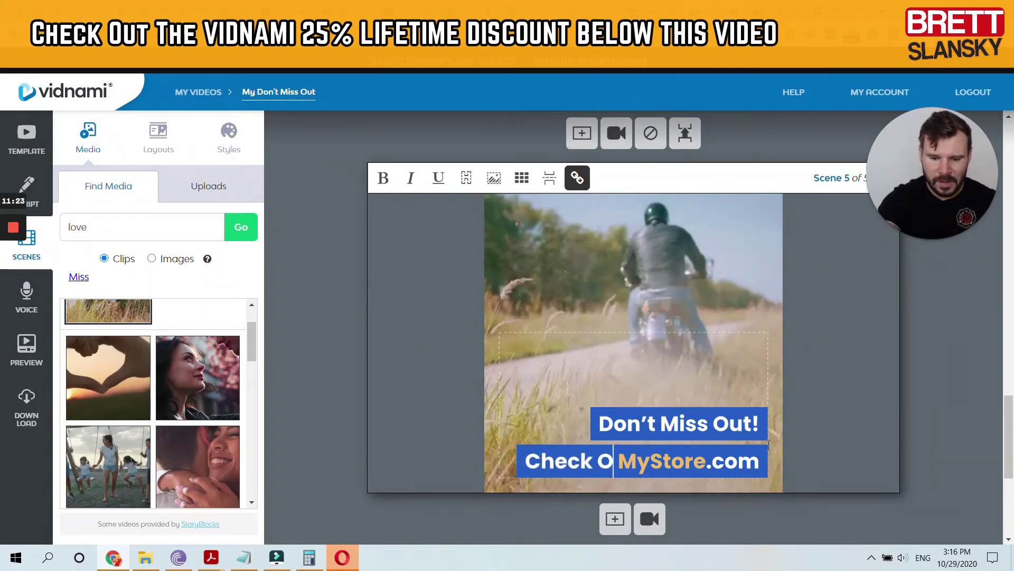
text( Sp)
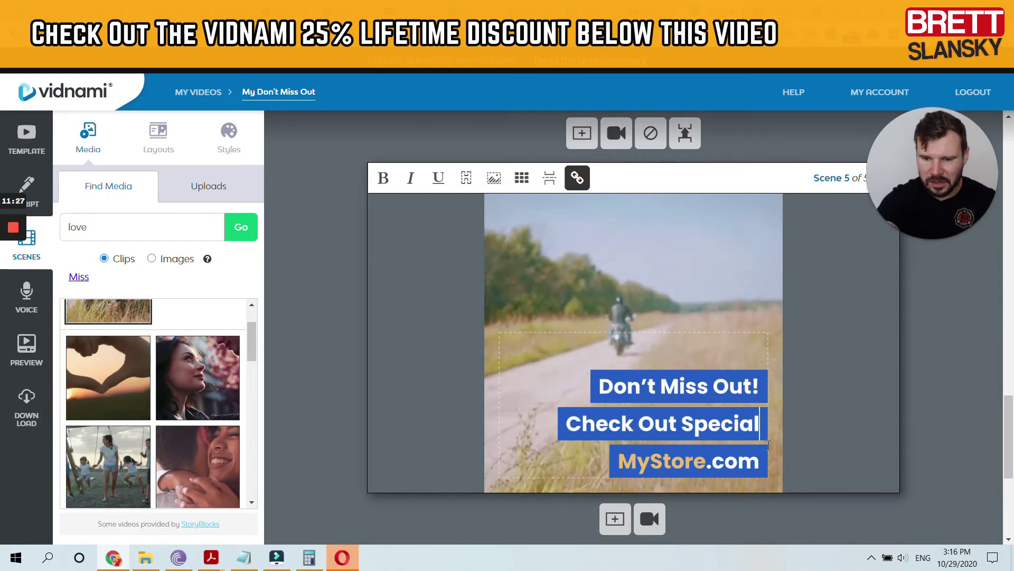
text(ecial)
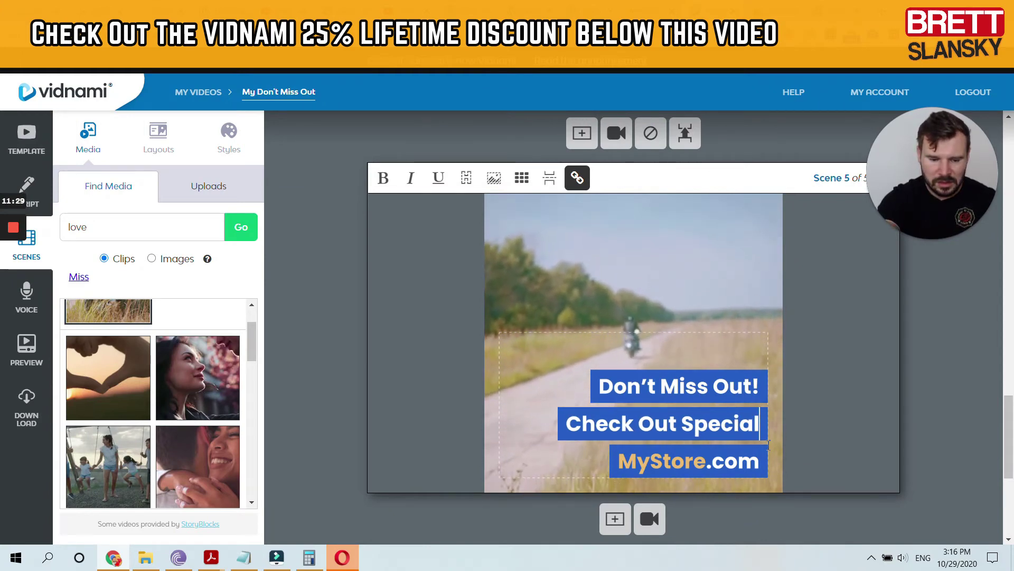
text( Discounts)
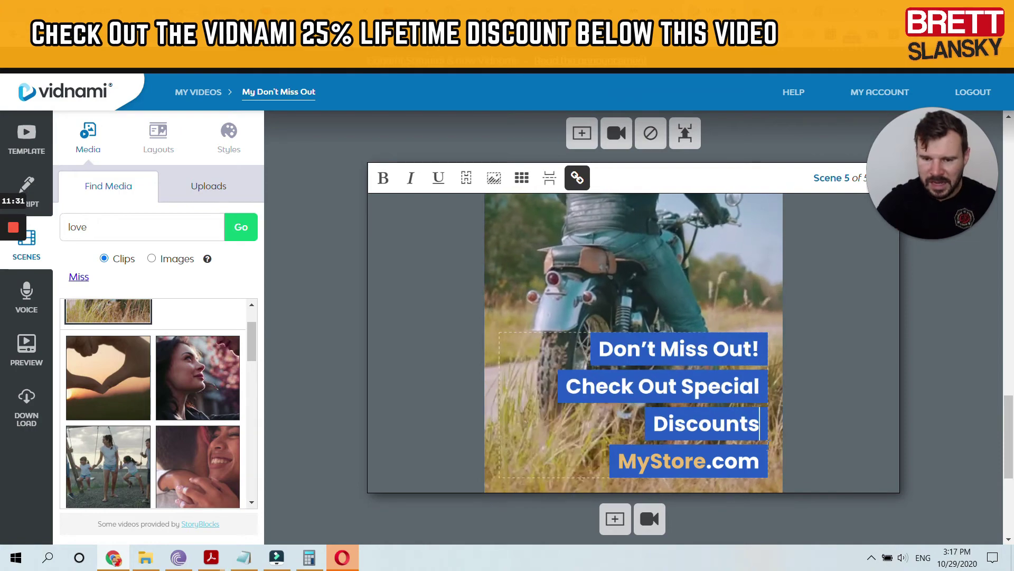
- Split the last scene into three scenes: "Don't Miss Out!", "Check Out Special Discounts" and "MyStore.com"
click(549, 177)
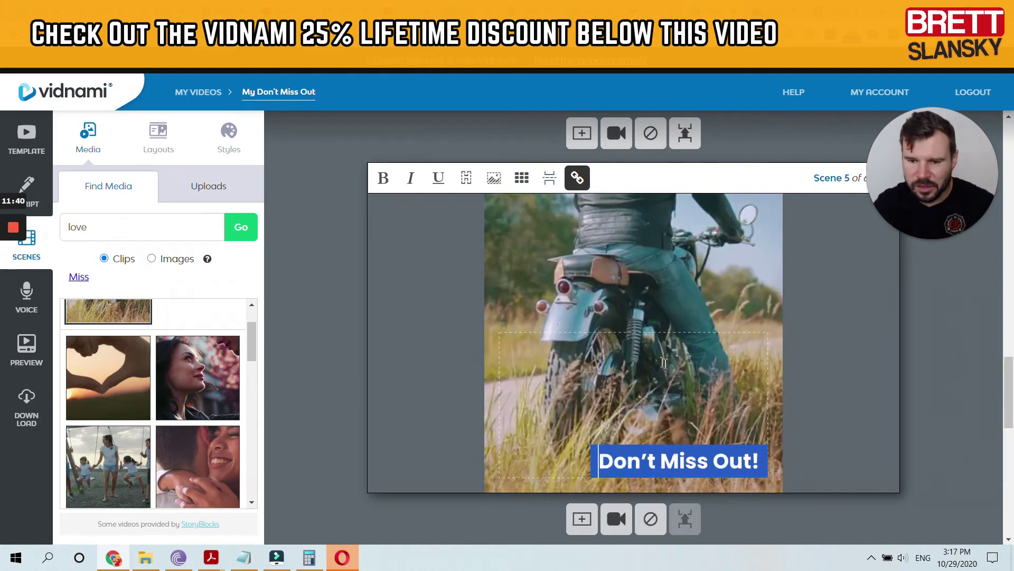
scroll(664, 362, down, 3)
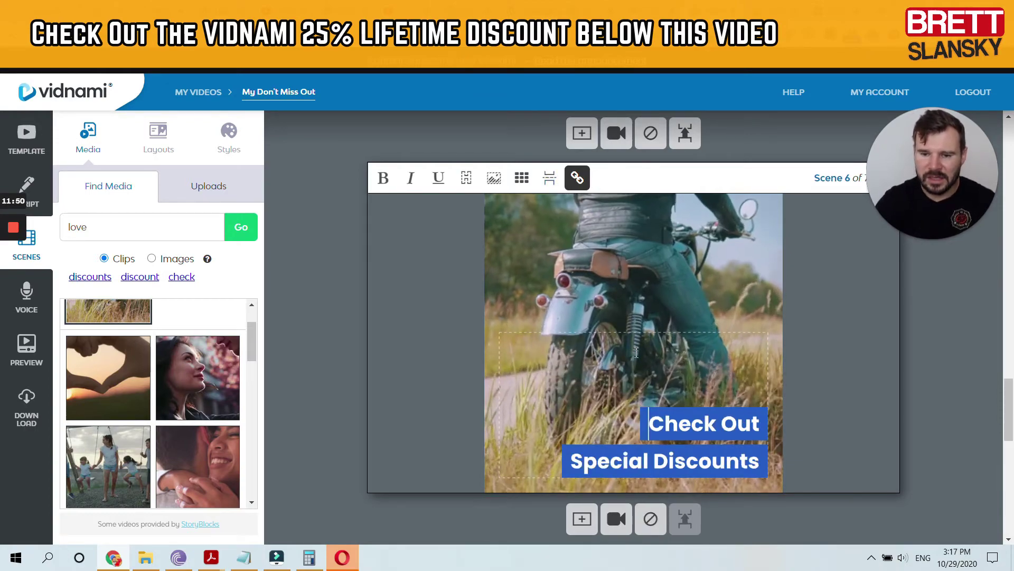
- Add "at" before "MyStore.com" in scene 7 and remove the bold accent from that word
scroll(618, 348, down, 3)
click(619, 333)
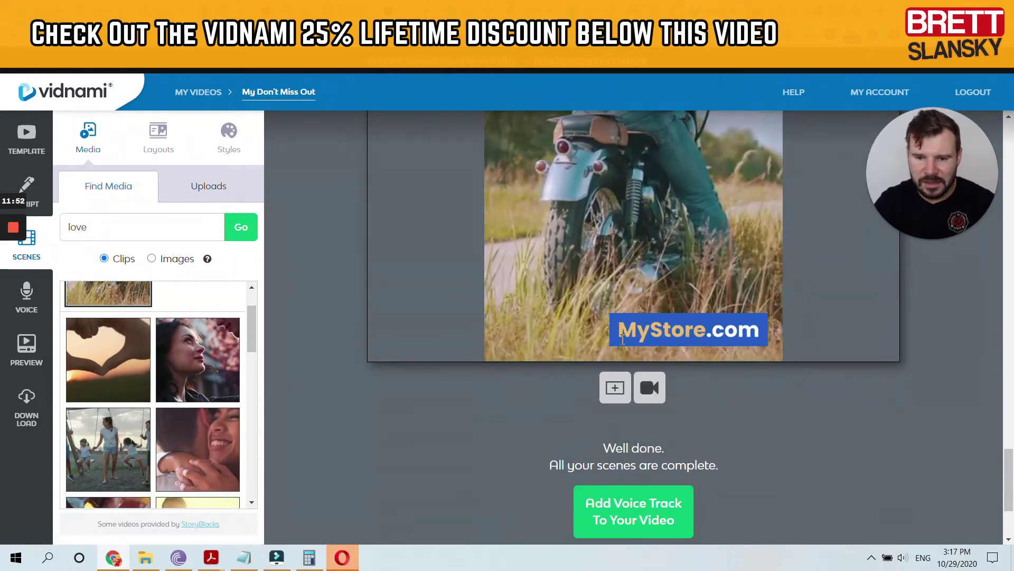
text(at)
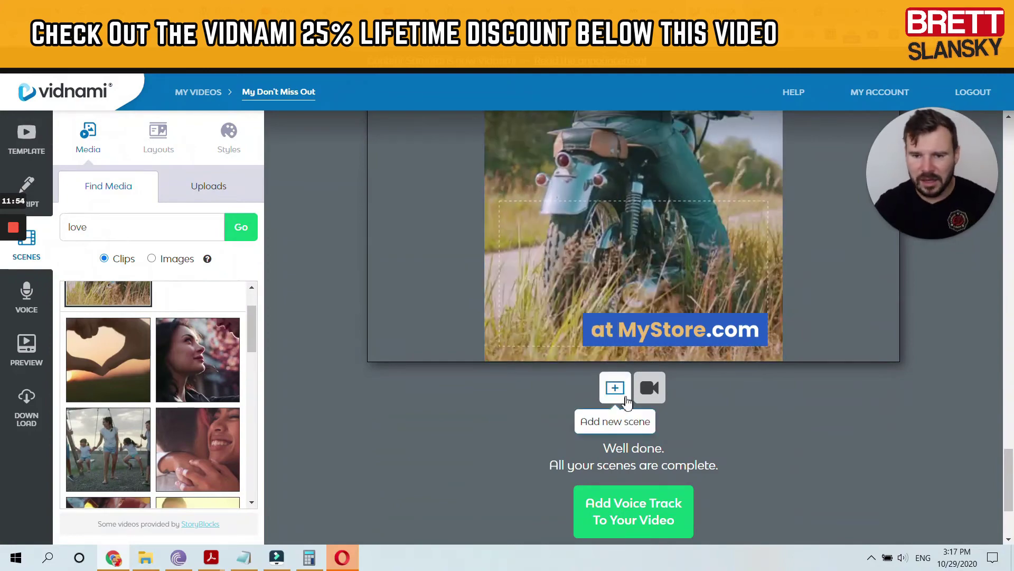
drag(615, 332, 490, 348)
scroll(491, 349, up, 2)
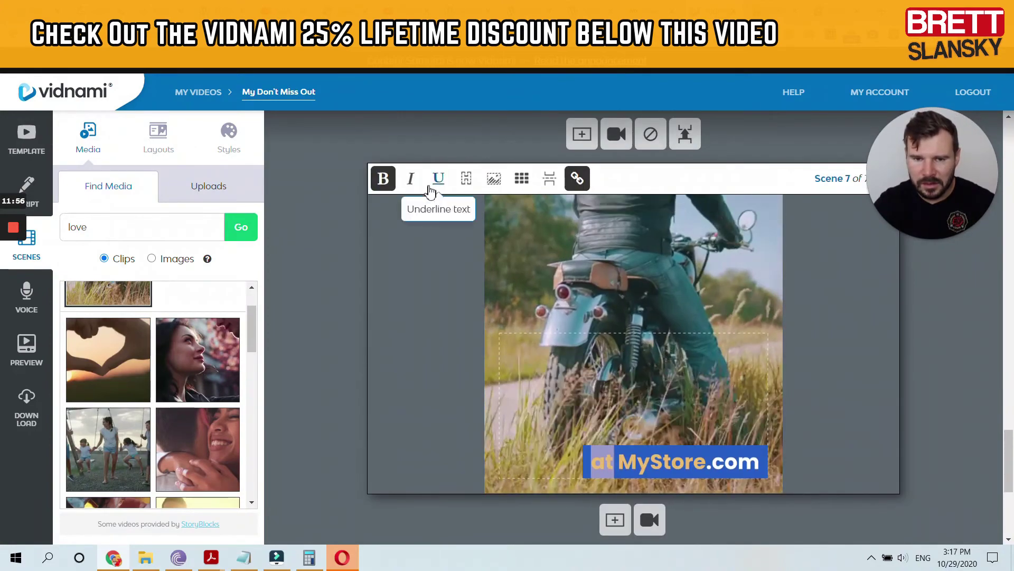
click(384, 179)
- Replace "MyStore" in scene 7's web address with "BestGifts"
drag(619, 462, 707, 463)
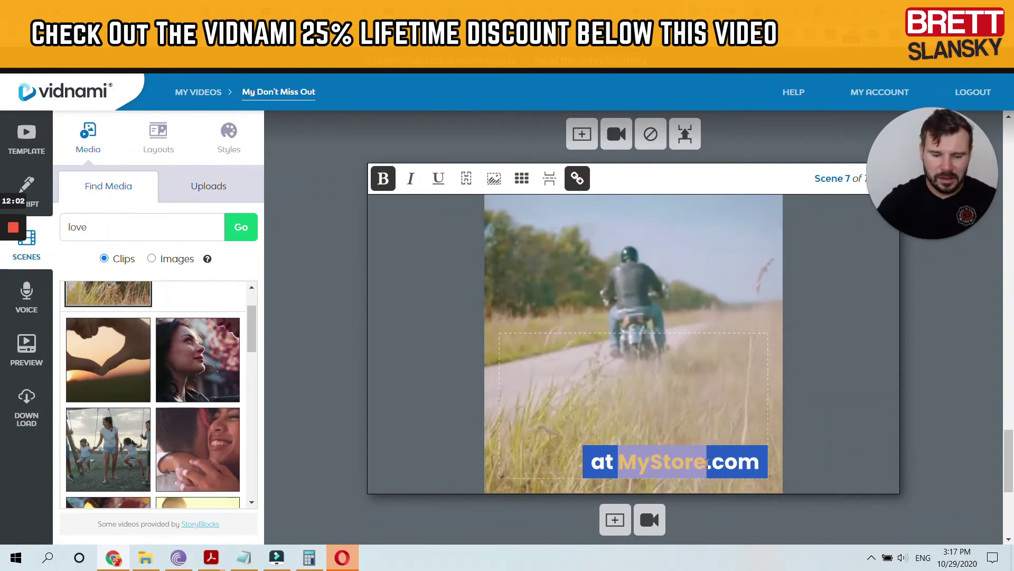
text(BestG)
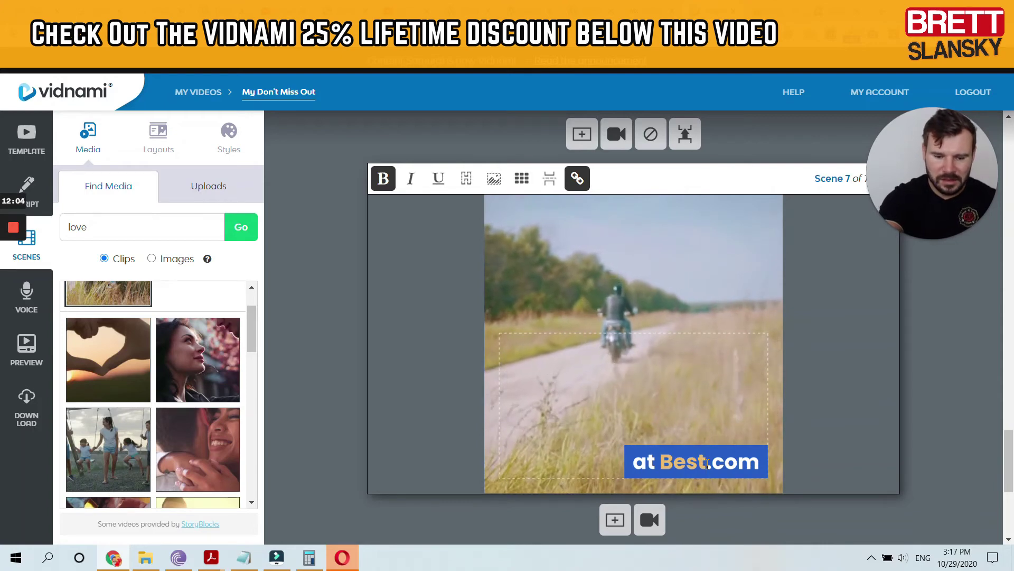
text(ifts)
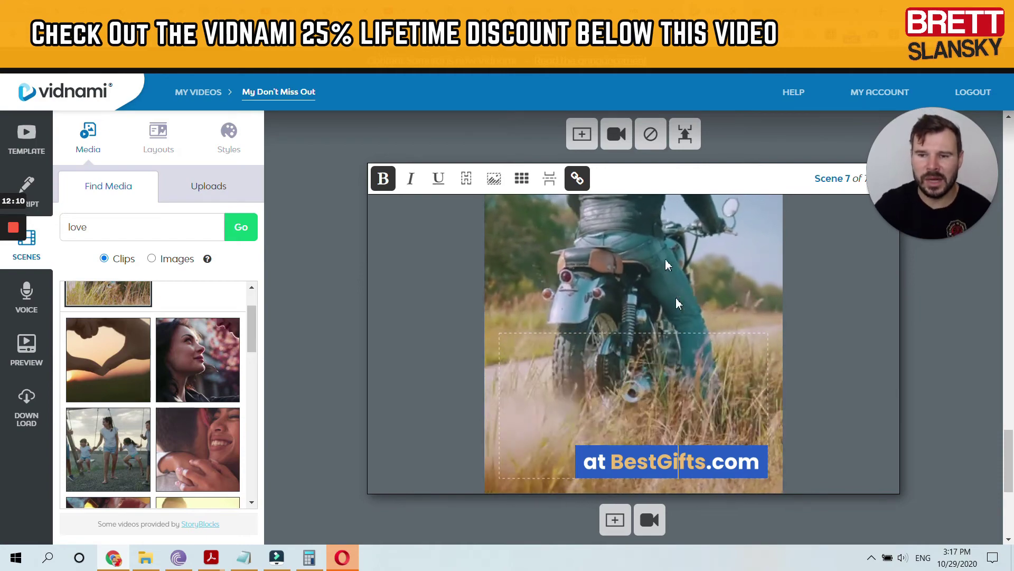
- Continue from the finished scenes with music only and no voice track, and play the video preview
scroll(705, 308, down, 5)
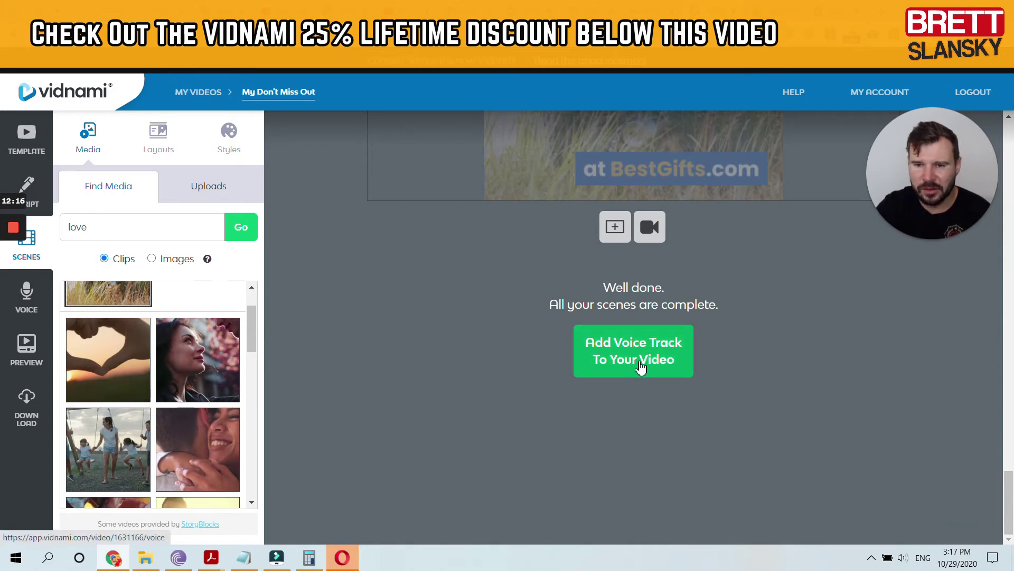
click(641, 366)
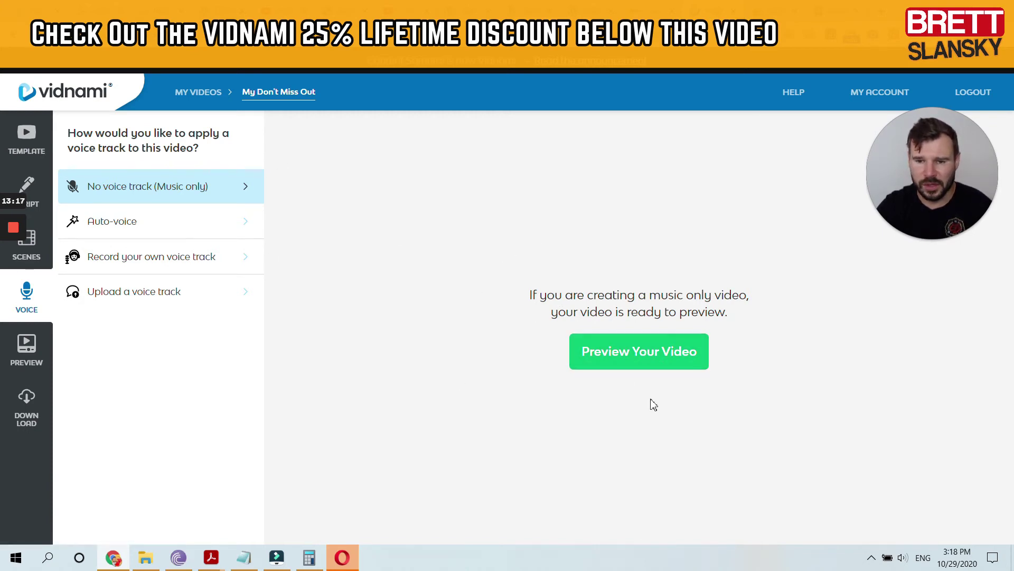
click(645, 357)
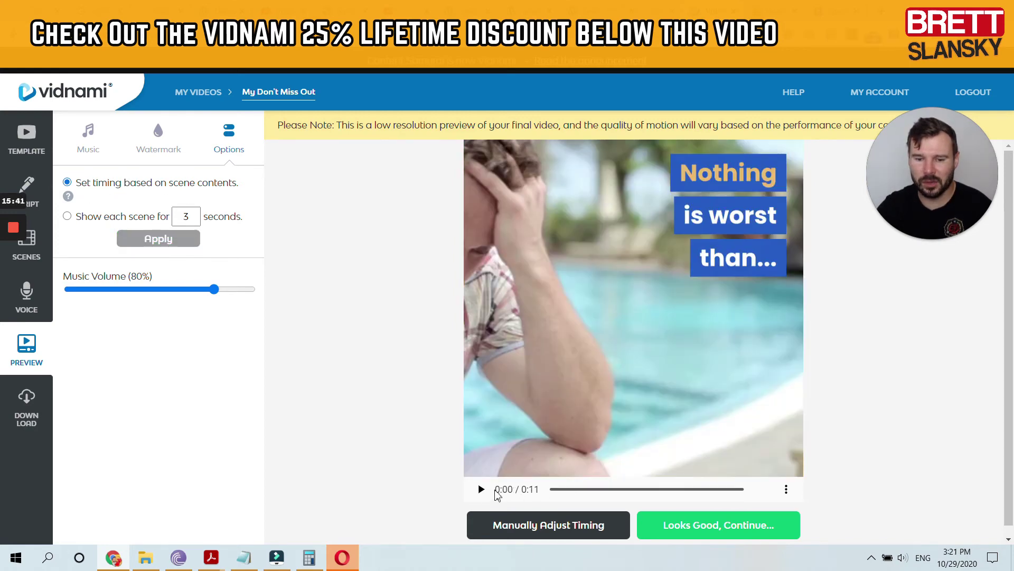
click(482, 489)
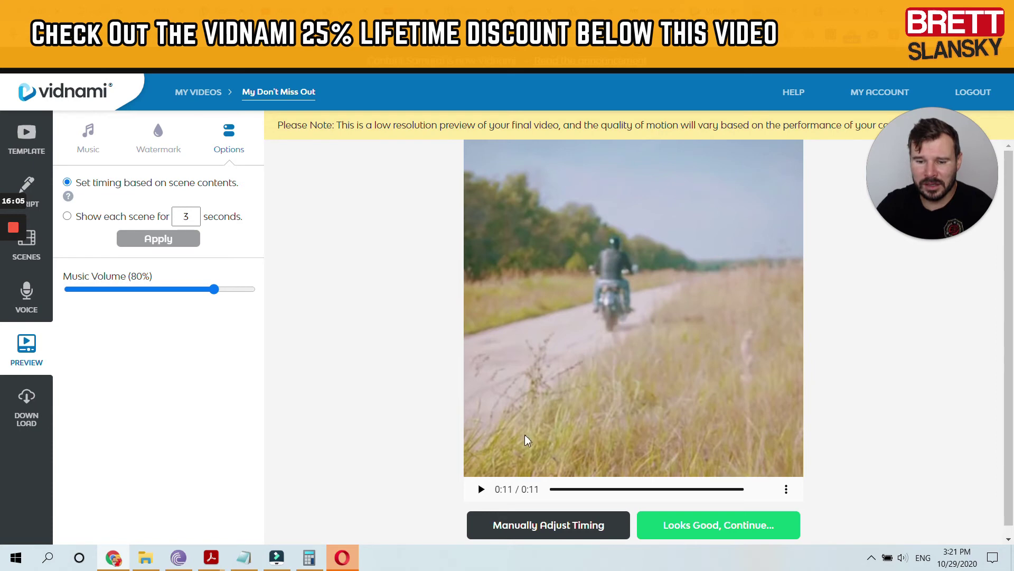
- Manually extend the final scene's end to 0:12.36 on the timeline and accept the timing
click(557, 532)
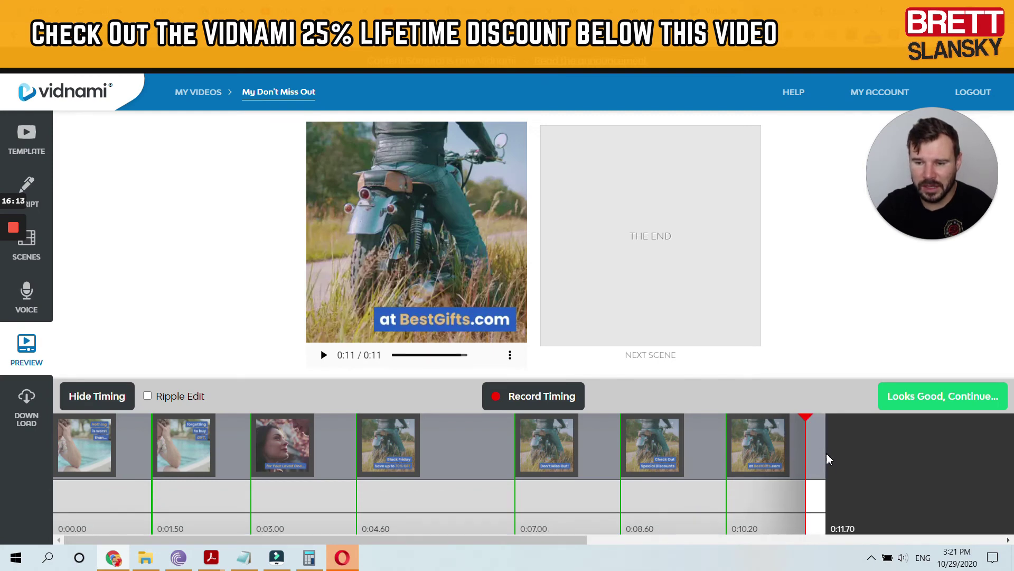
drag(826, 452, 872, 450)
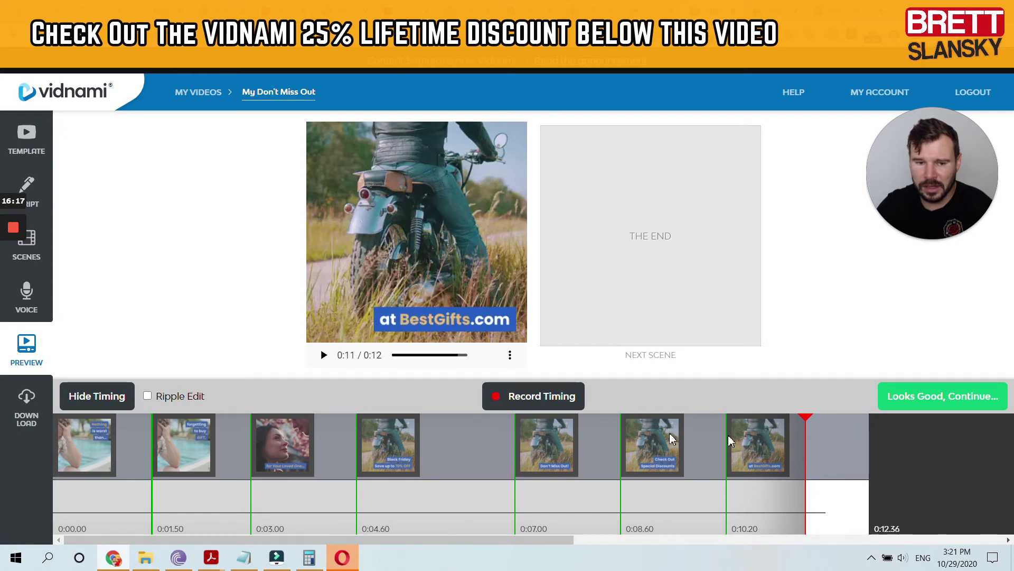
click(957, 398)
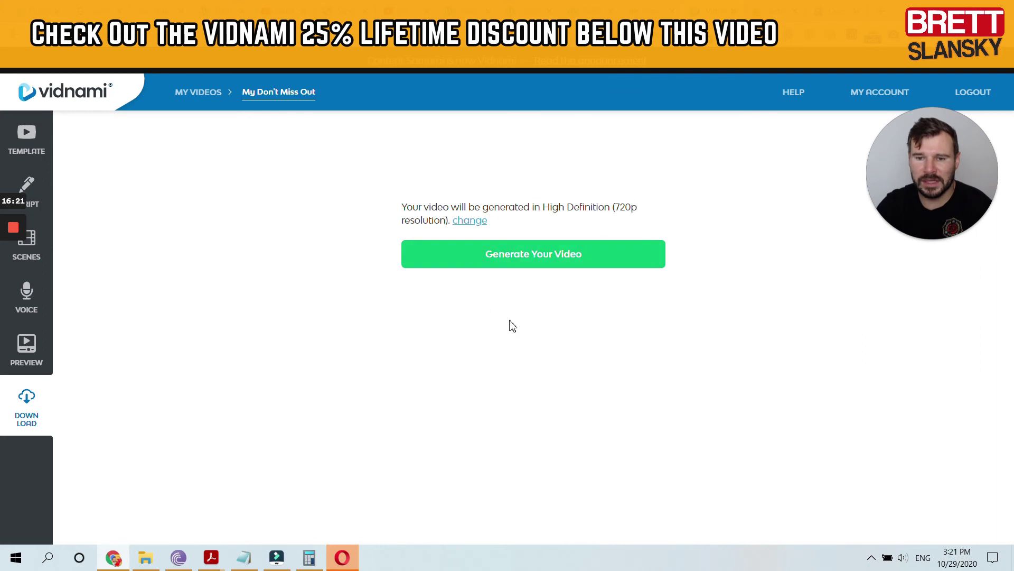
- Review the render resolution options and generate the video in HD 720p
drag(611, 207, 660, 211)
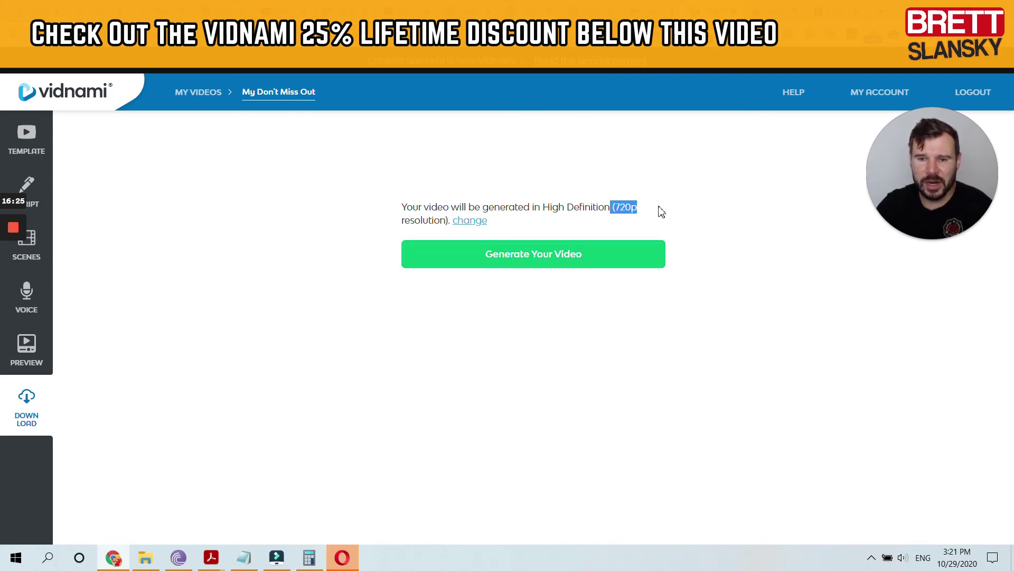
click(670, 211)
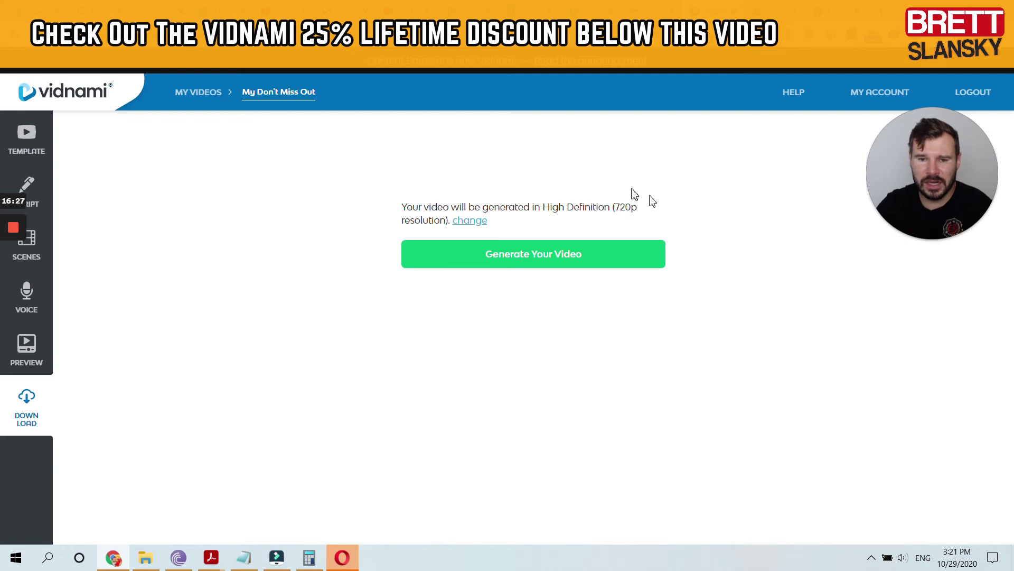
click(470, 221)
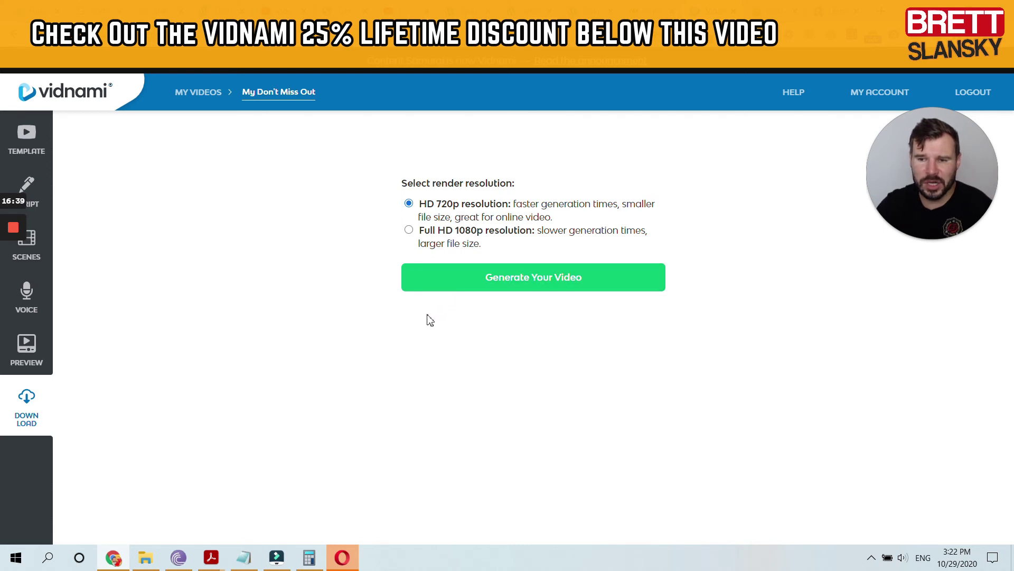
click(540, 288)
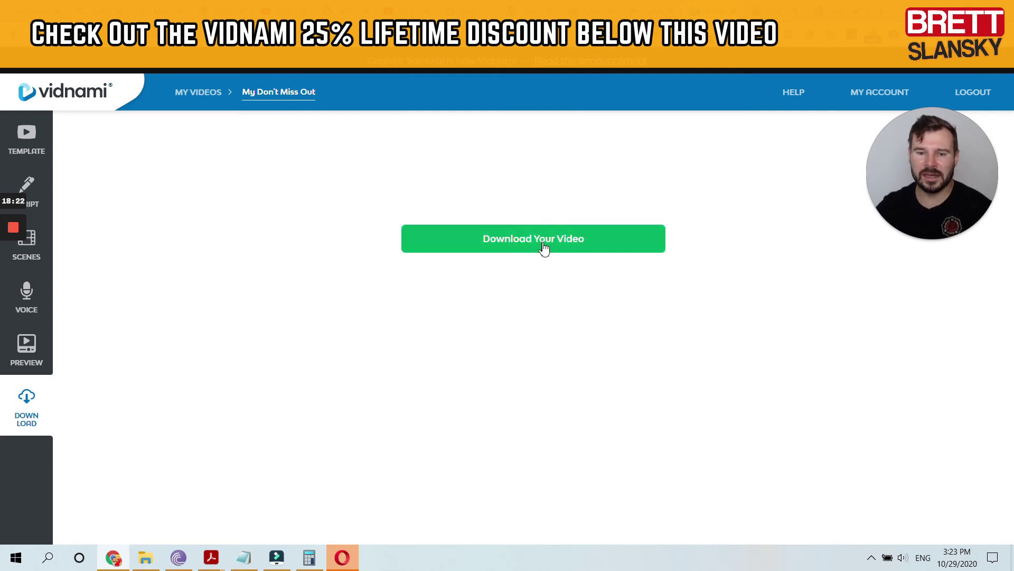
- Download the generated video, play my-dont-miss-out.mp4 and close the player
click(524, 244)
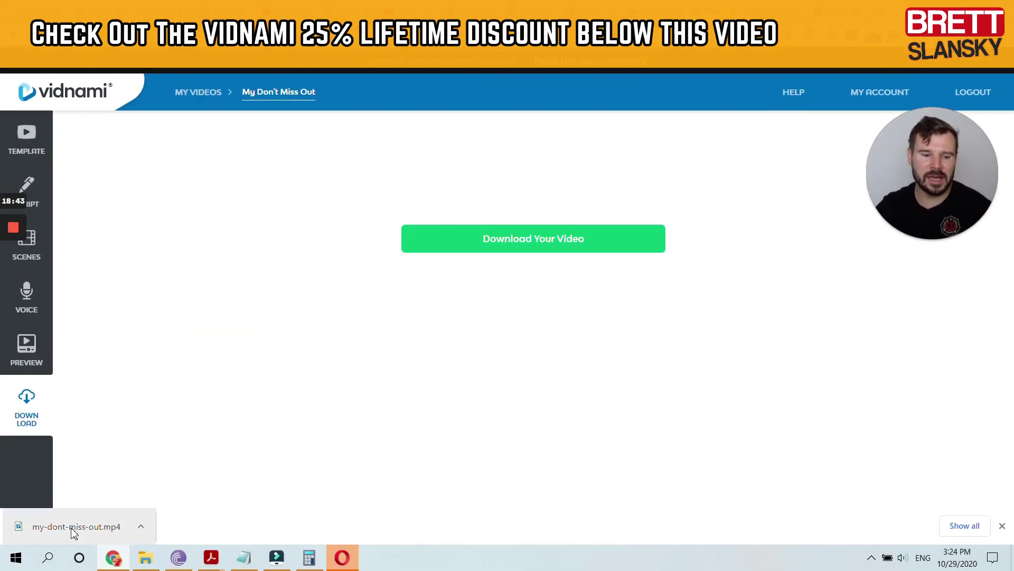
click(70, 527)
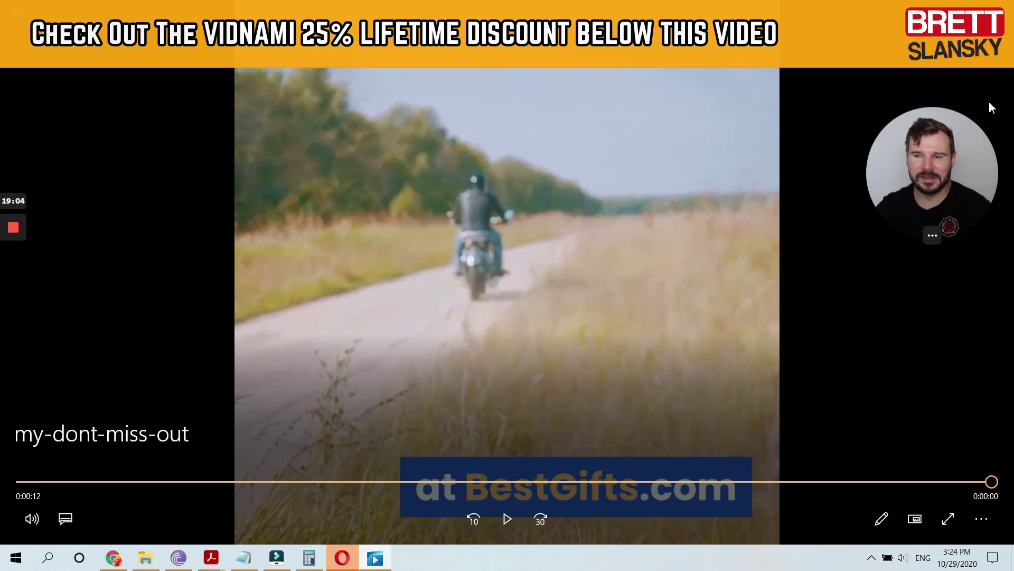
key(alt+F4)
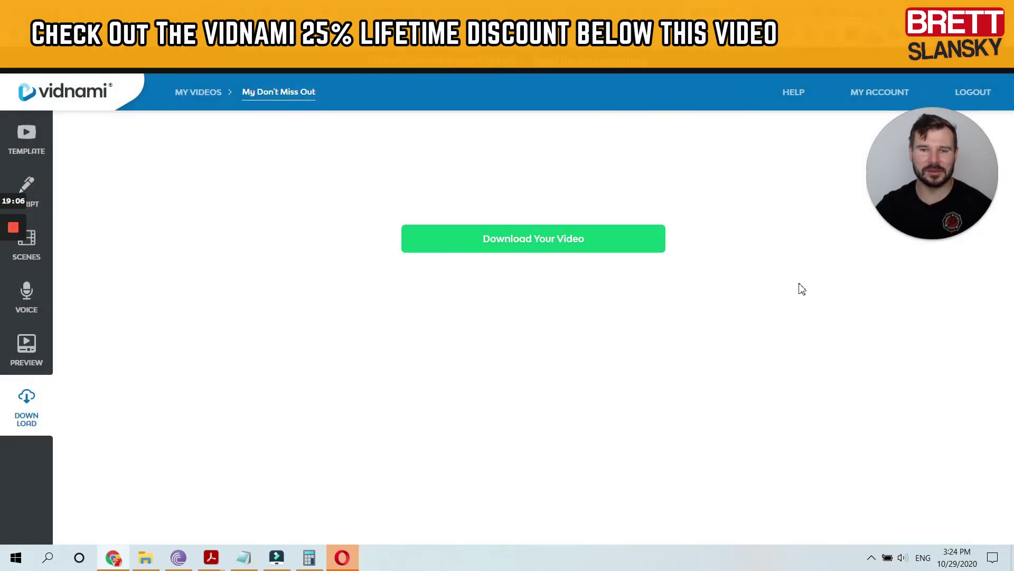